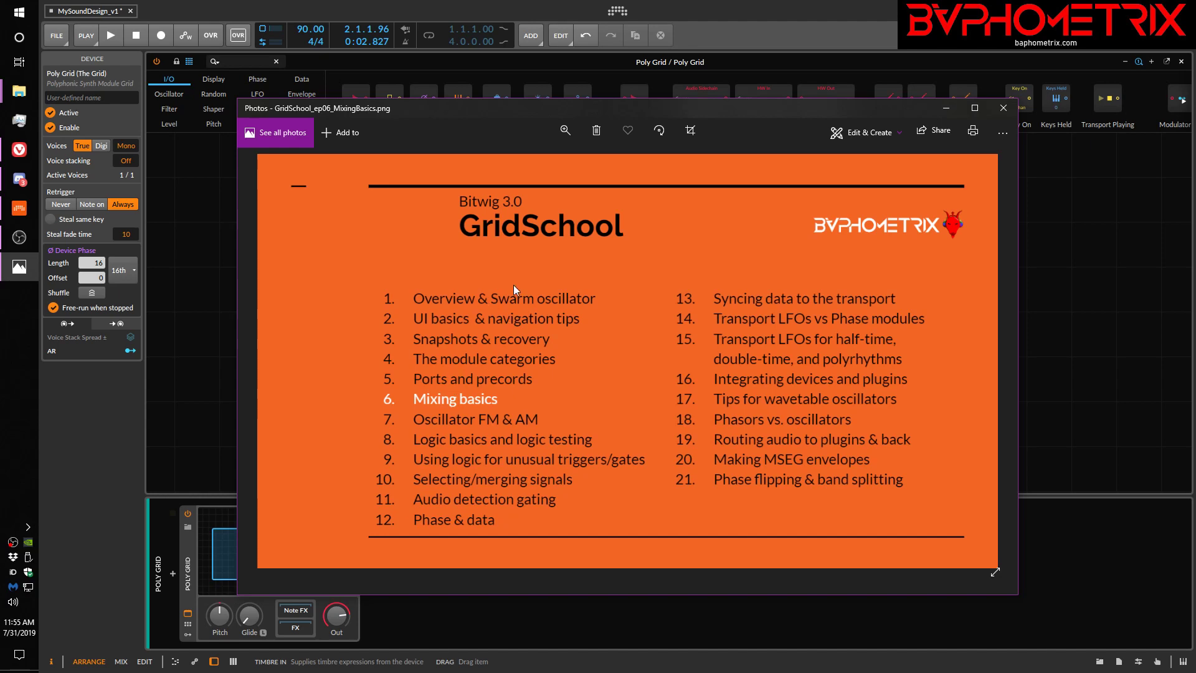
- Bring up Vivaldi's GridSchool YouTube playlist, episodes 01 through 03, to review it
click(20, 150)
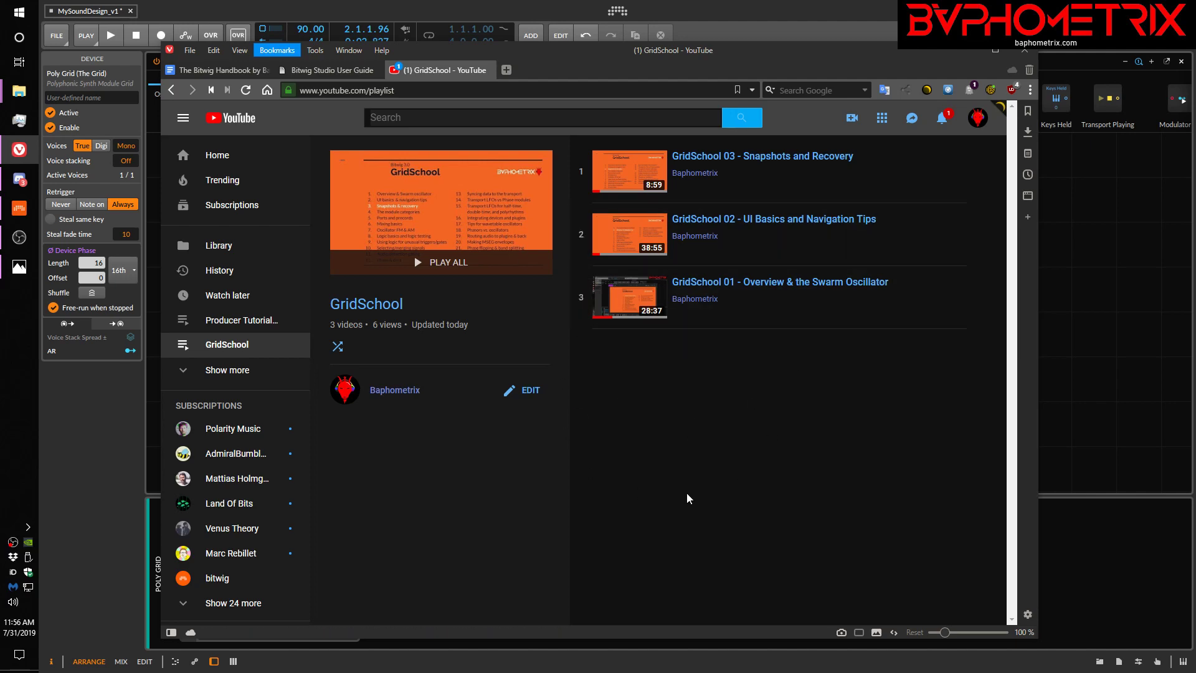
key(alt+Tab)
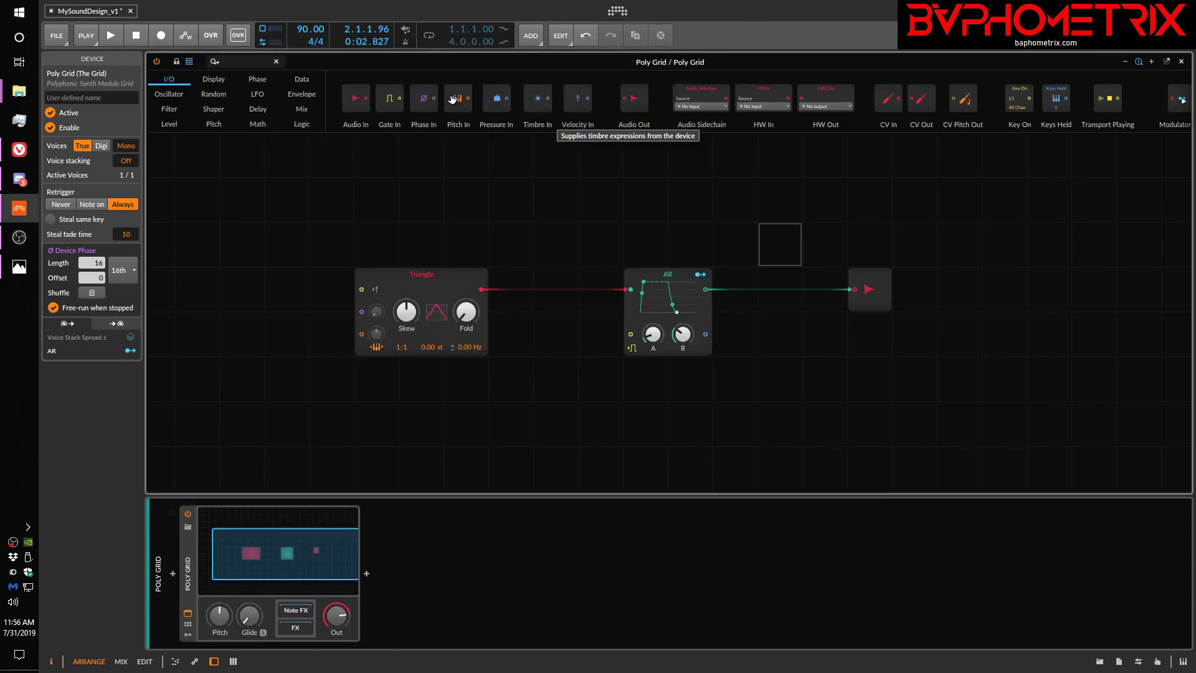
click(19, 267)
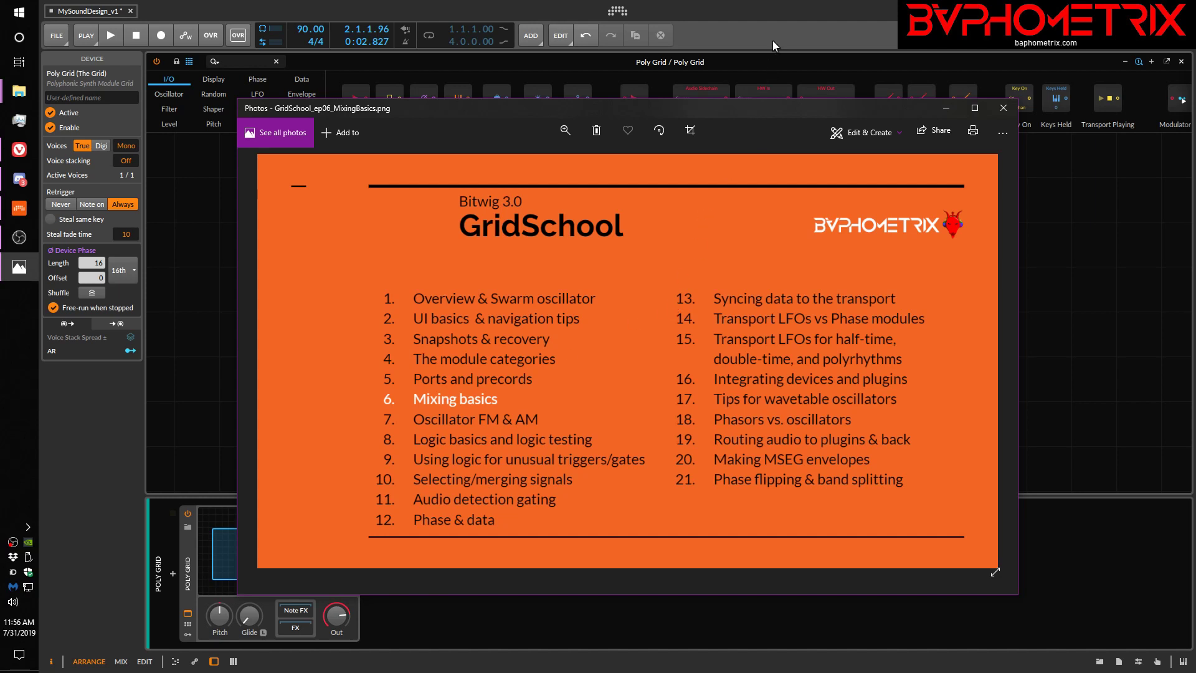
click(780, 15)
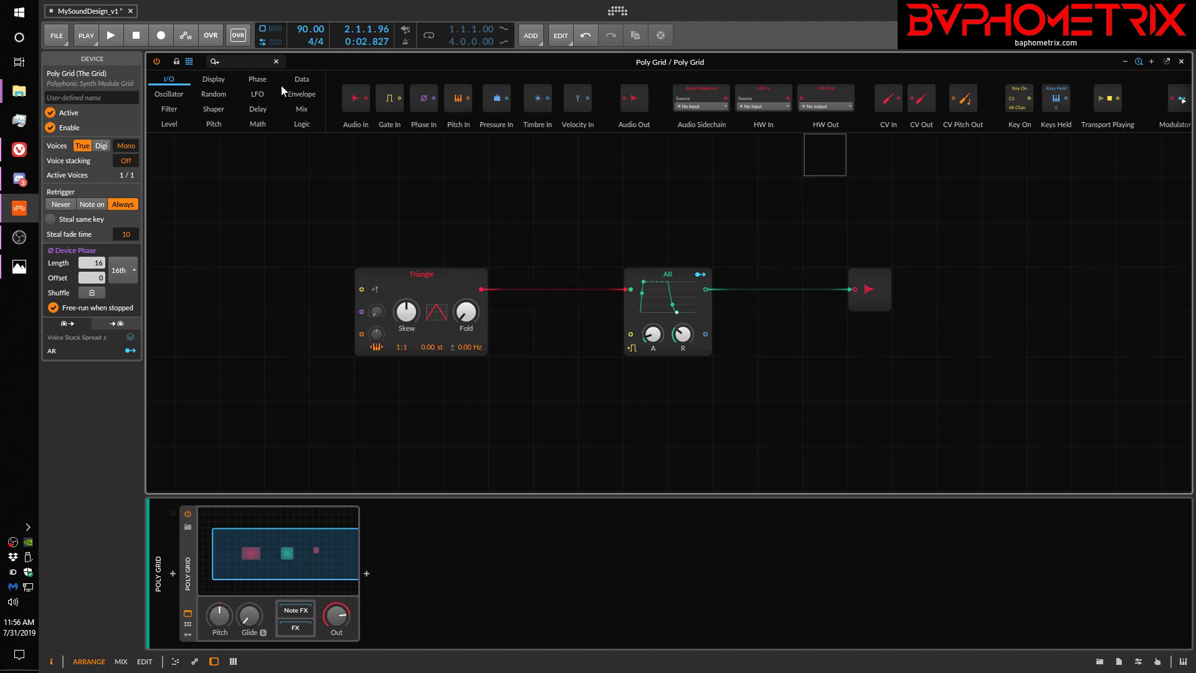
- From the Mix category, place Blend, Mixer, LR Gain, Stereo Merge, Stereo Split and Stereo Width above the chain
click(308, 108)
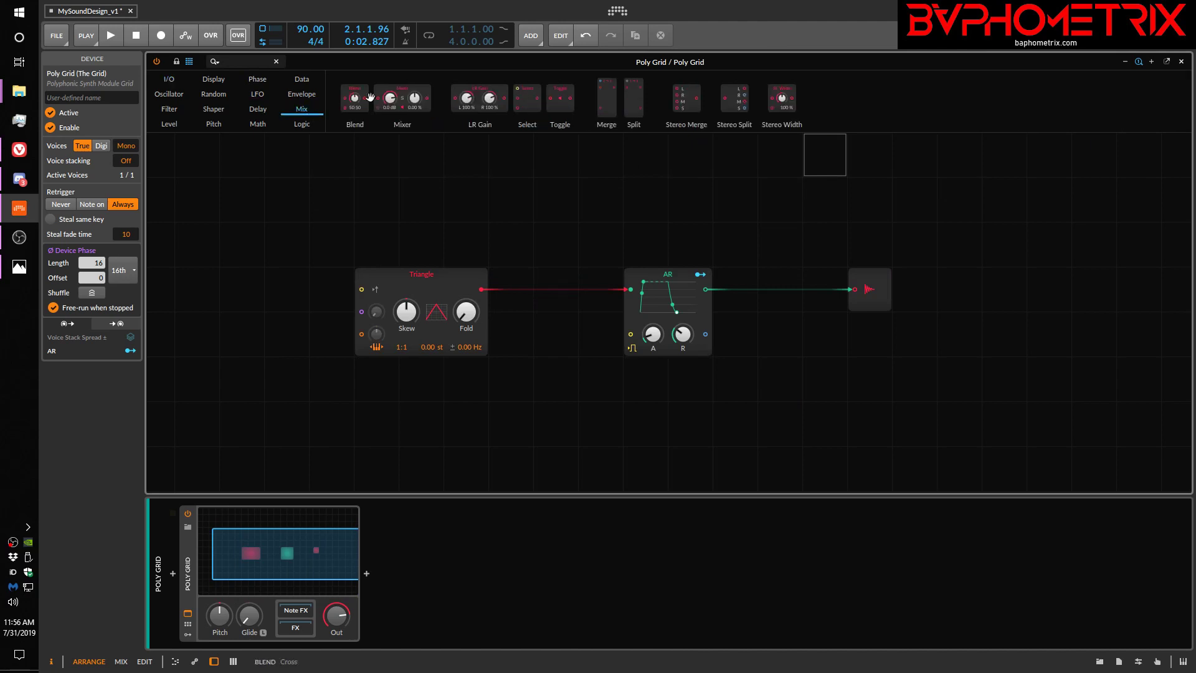
drag(355, 96, 305, 196)
drag(395, 137, 390, 197)
drag(485, 94, 538, 196)
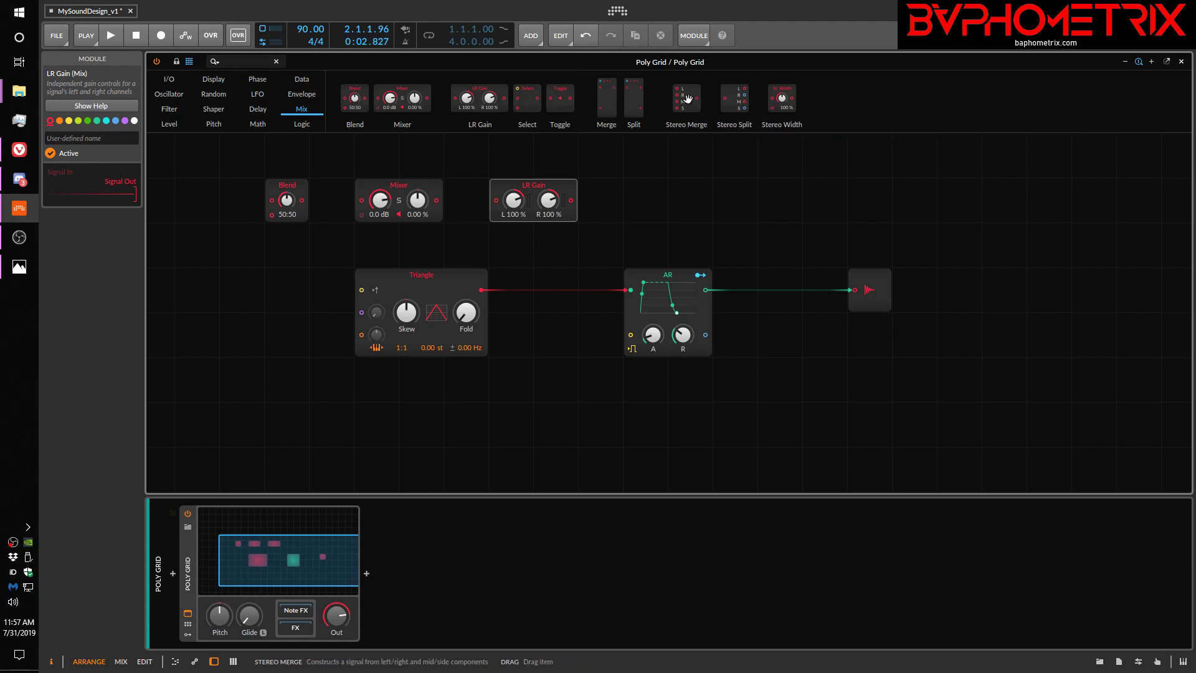
drag(687, 98, 706, 189)
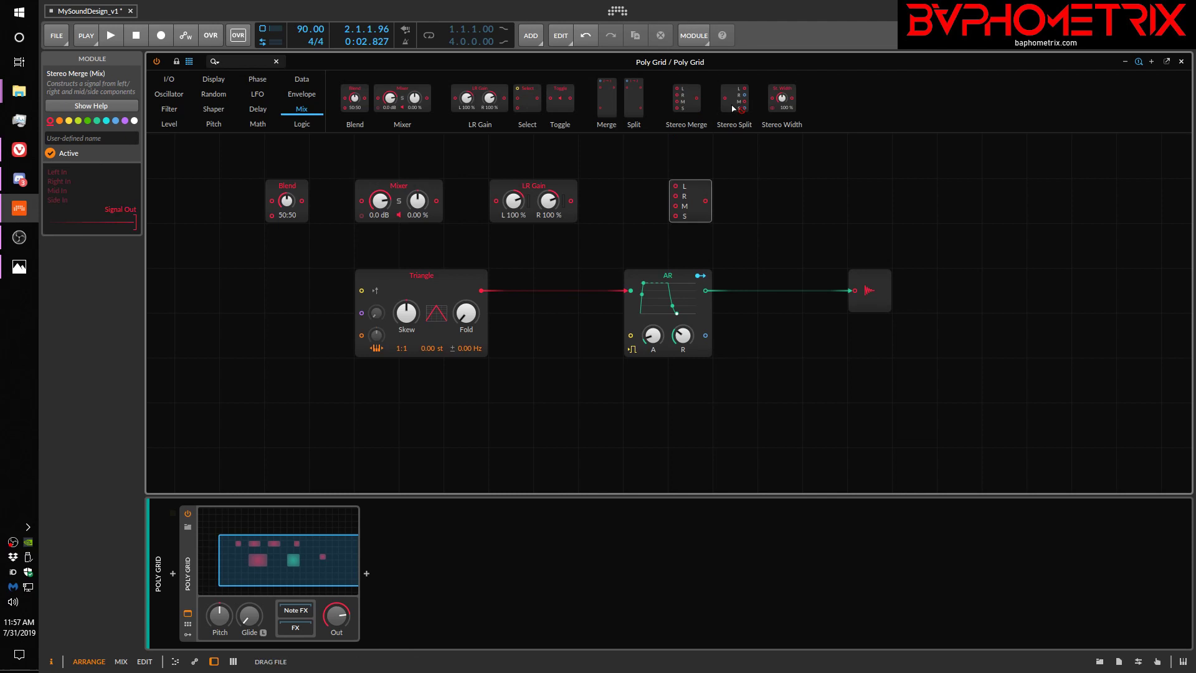
drag(733, 108, 730, 195)
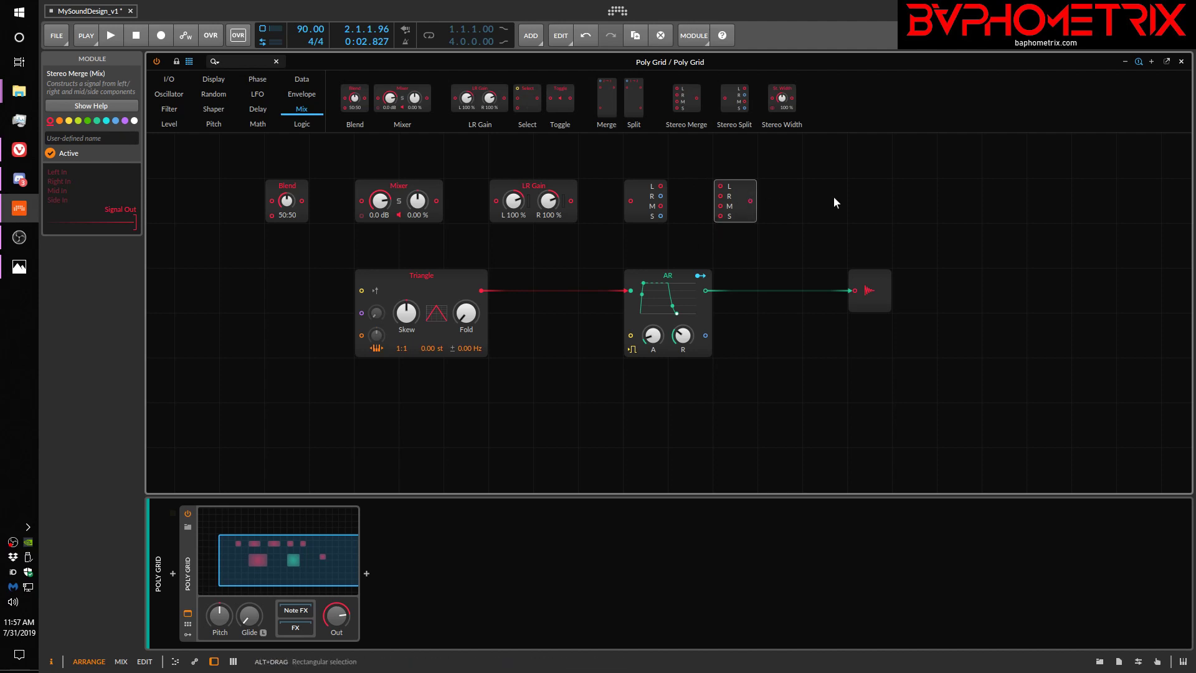
drag(782, 98, 851, 219)
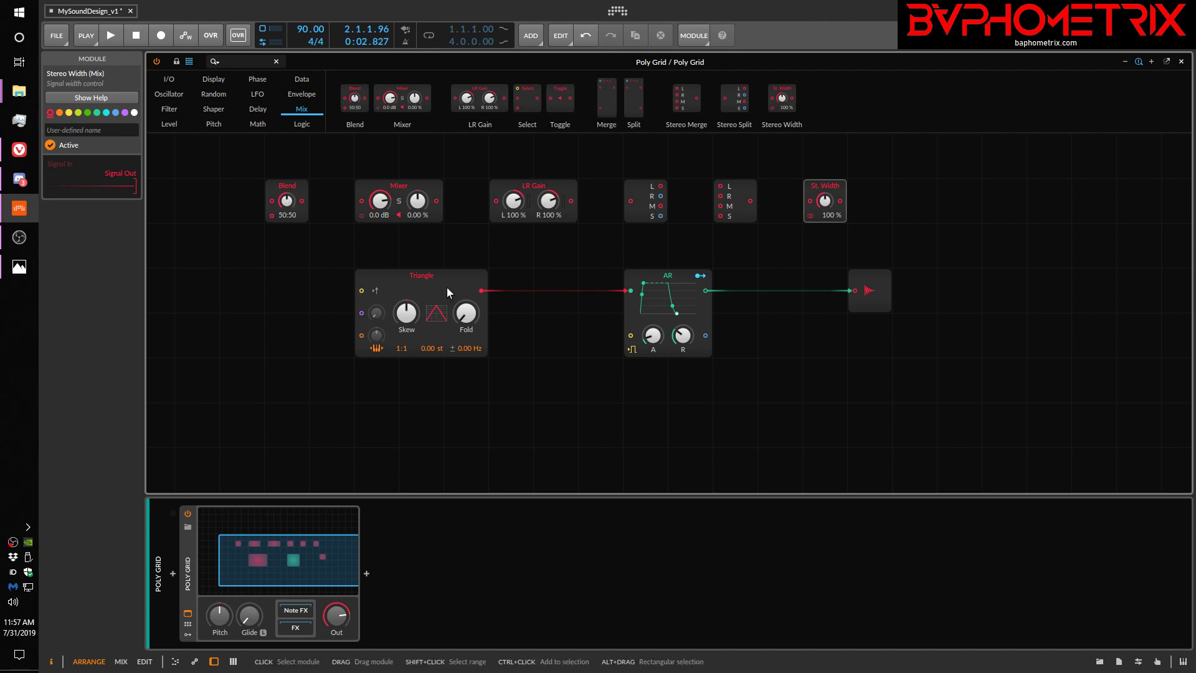
- Add a Pulse oscillator below the Triangle and cable its output toward the AR
click(169, 94)
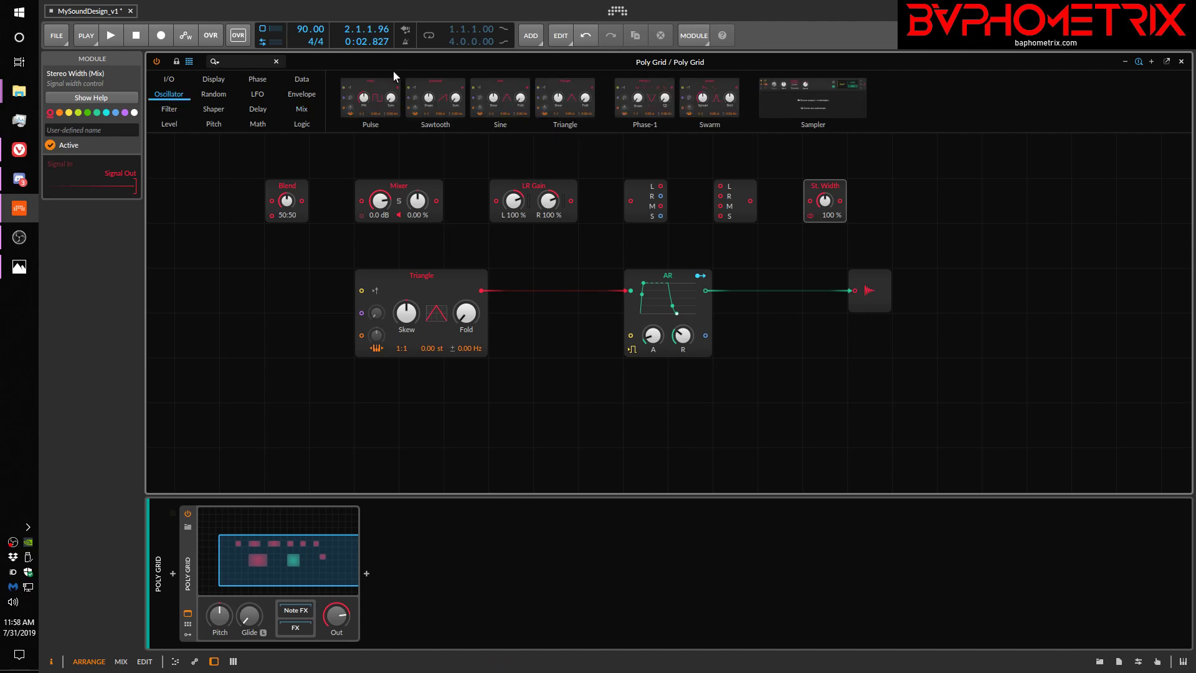
drag(386, 87, 423, 394)
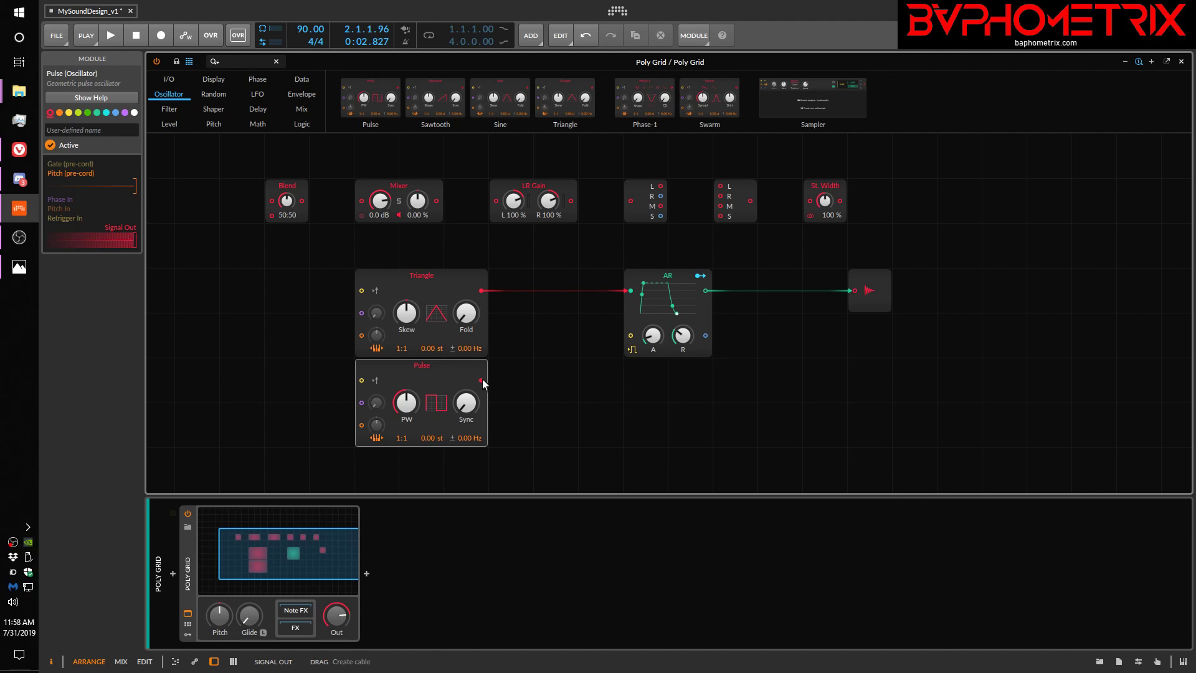
drag(483, 379, 631, 292)
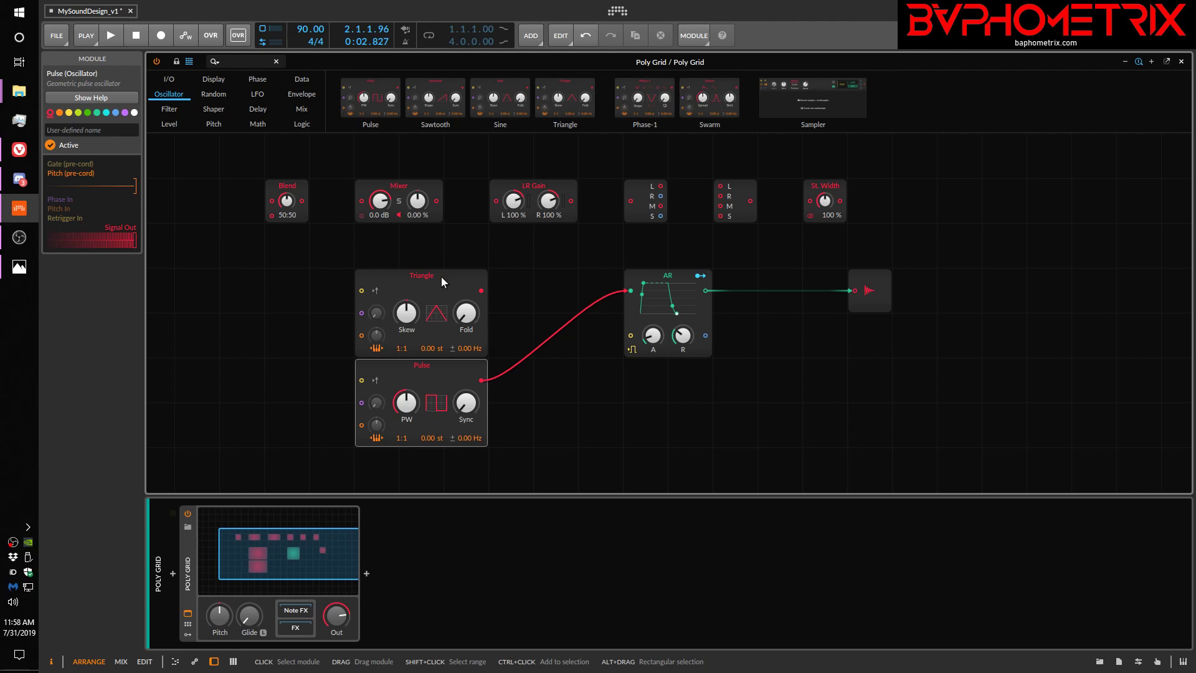
- Move Blend before the AR, feed it the Triangle, and set the blend to 19:81
drag(290, 185, 584, 307)
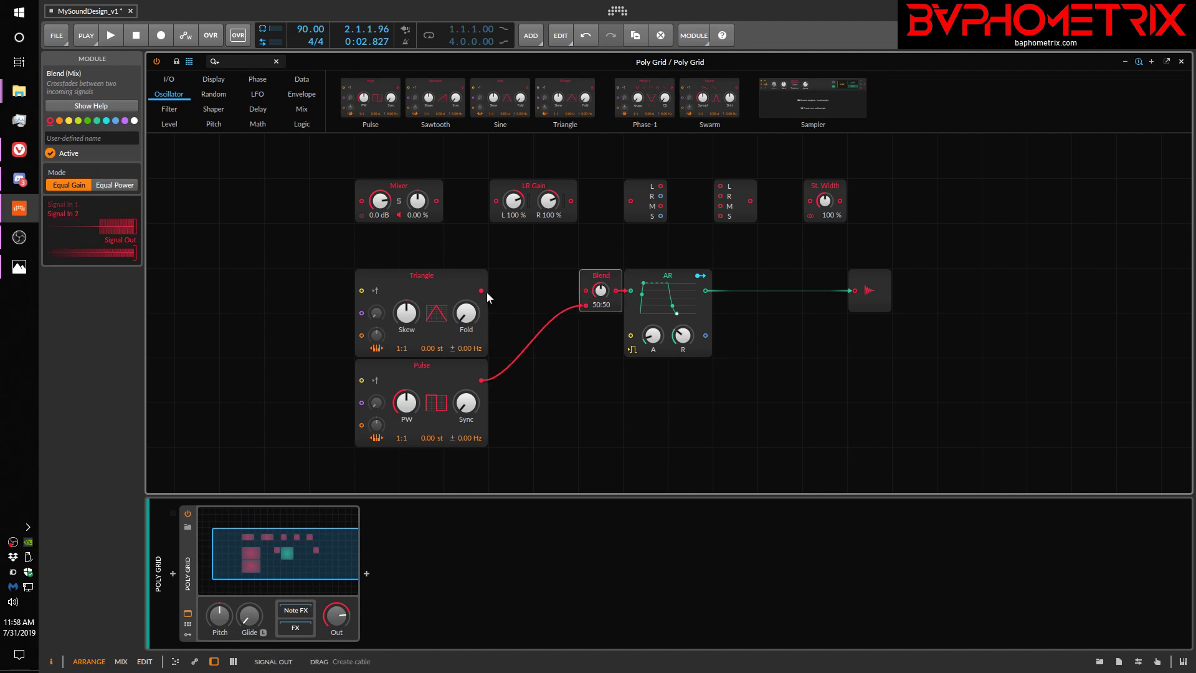
drag(482, 290, 601, 311)
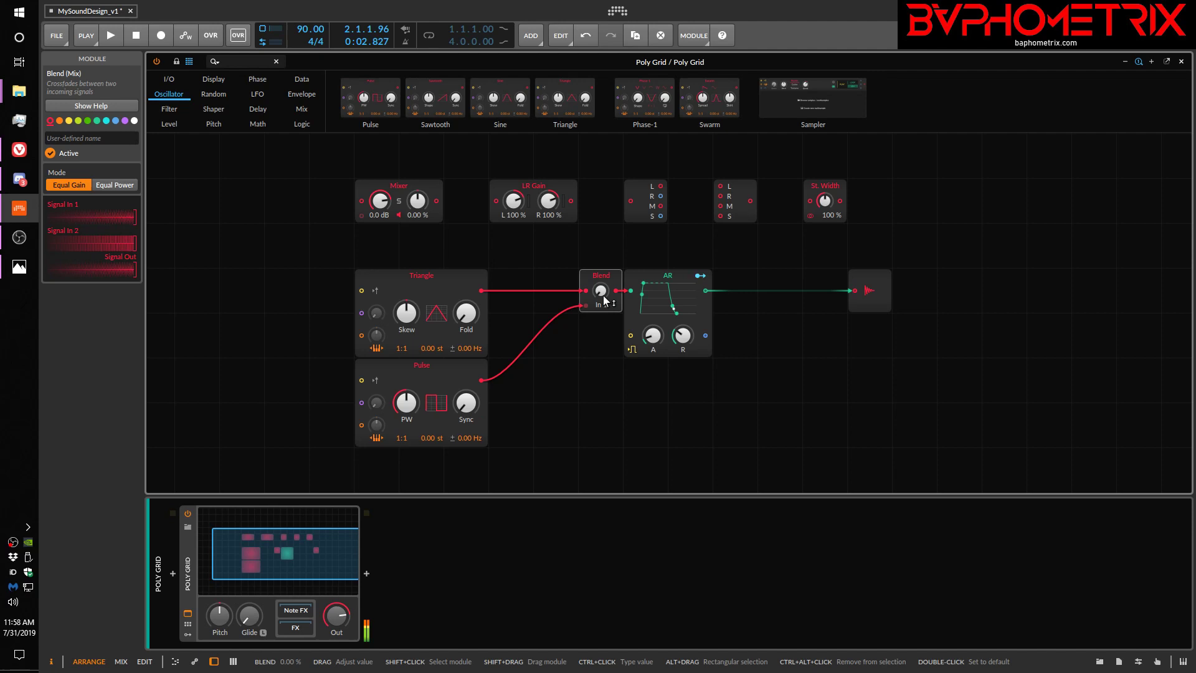
drag(600, 292, 600, 267)
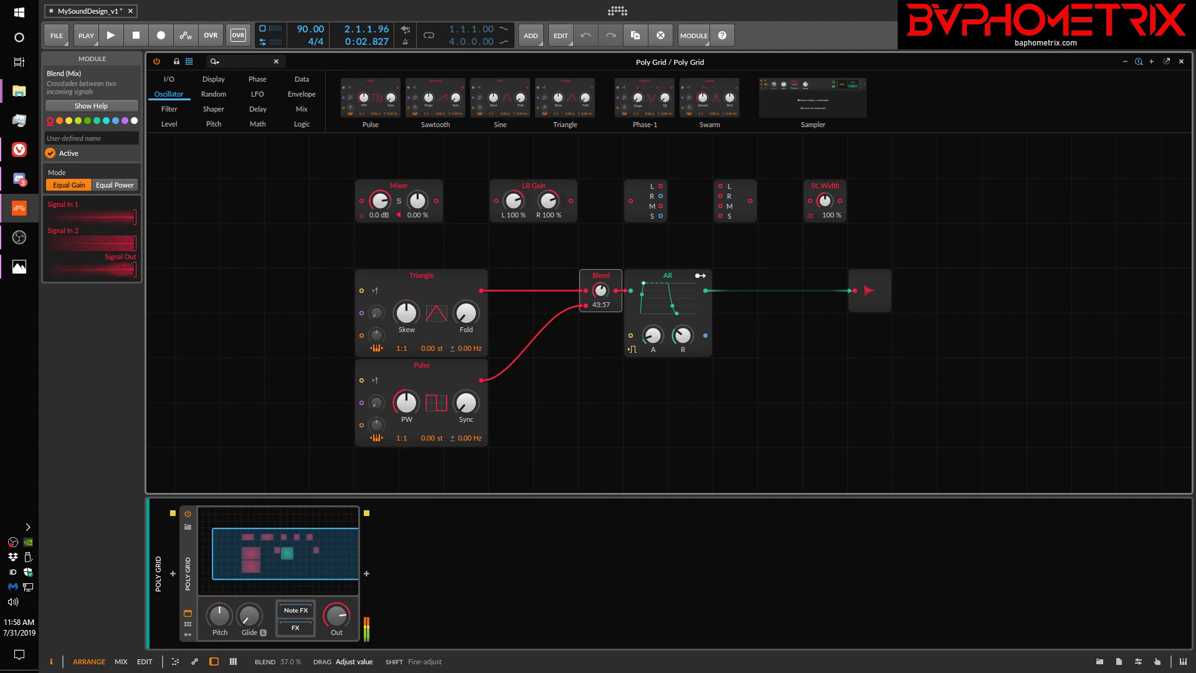
mouse_move(600, 289)
mouse_down()
mouse_move(601, 317)
mouse_move(604, 284)
mouse_up()
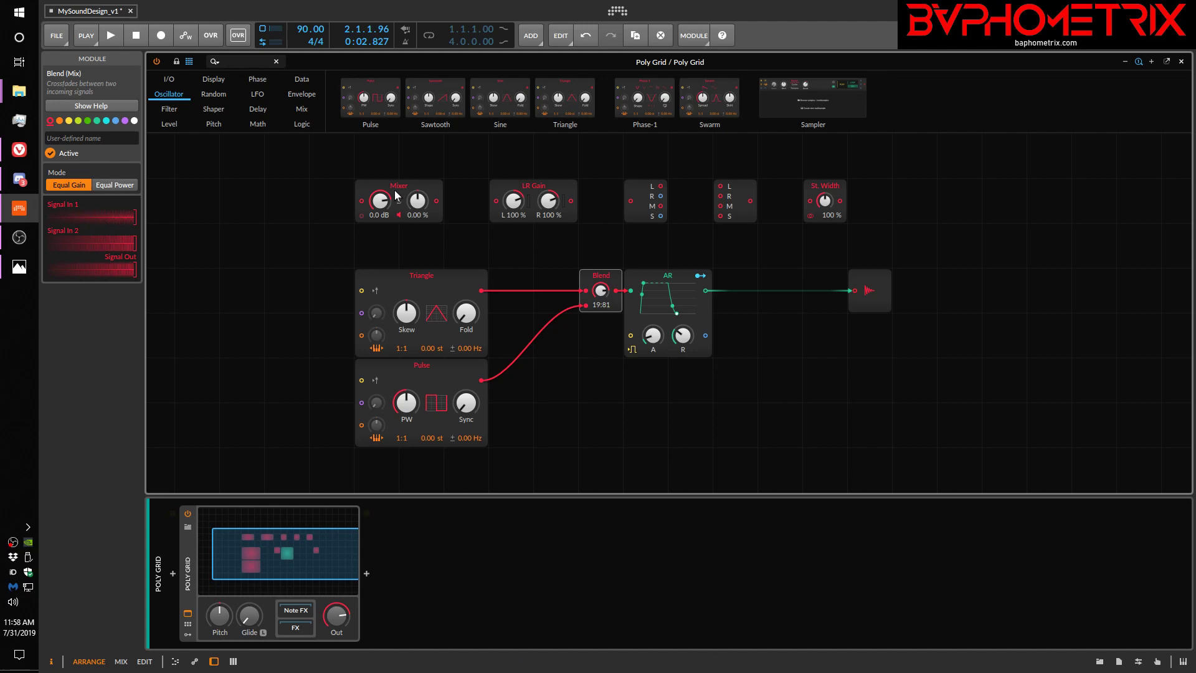
drag(398, 187, 586, 289)
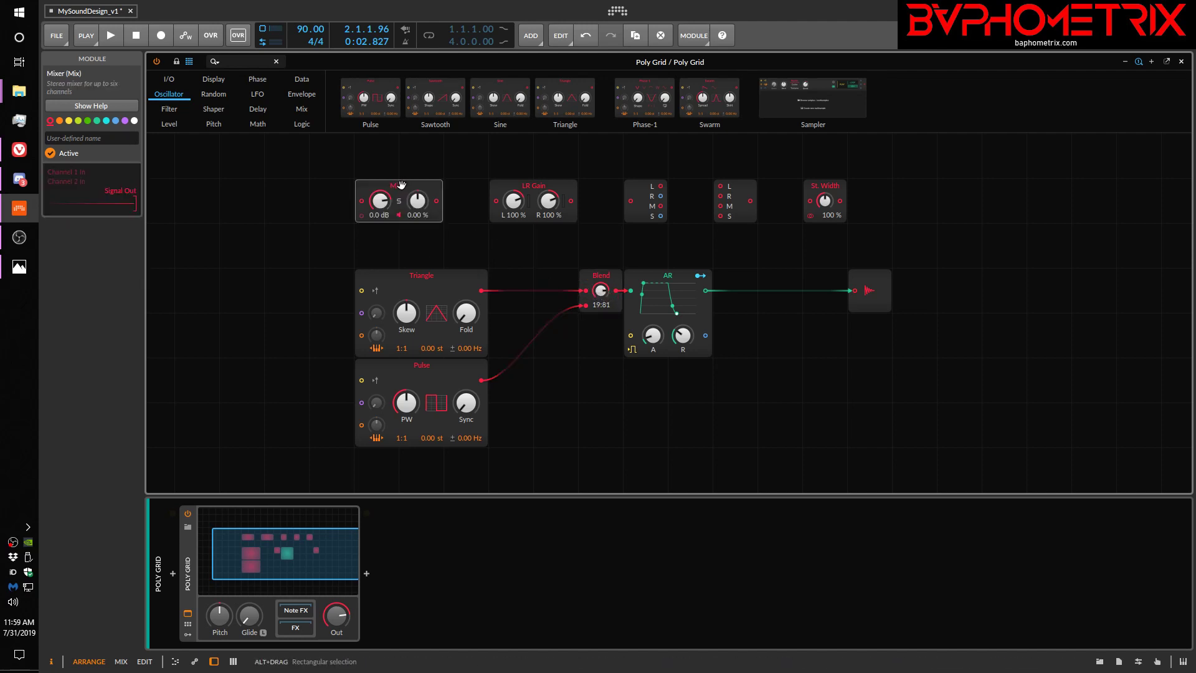
- Replace the Blend module with a Mixer
drag(399, 190, 599, 286)
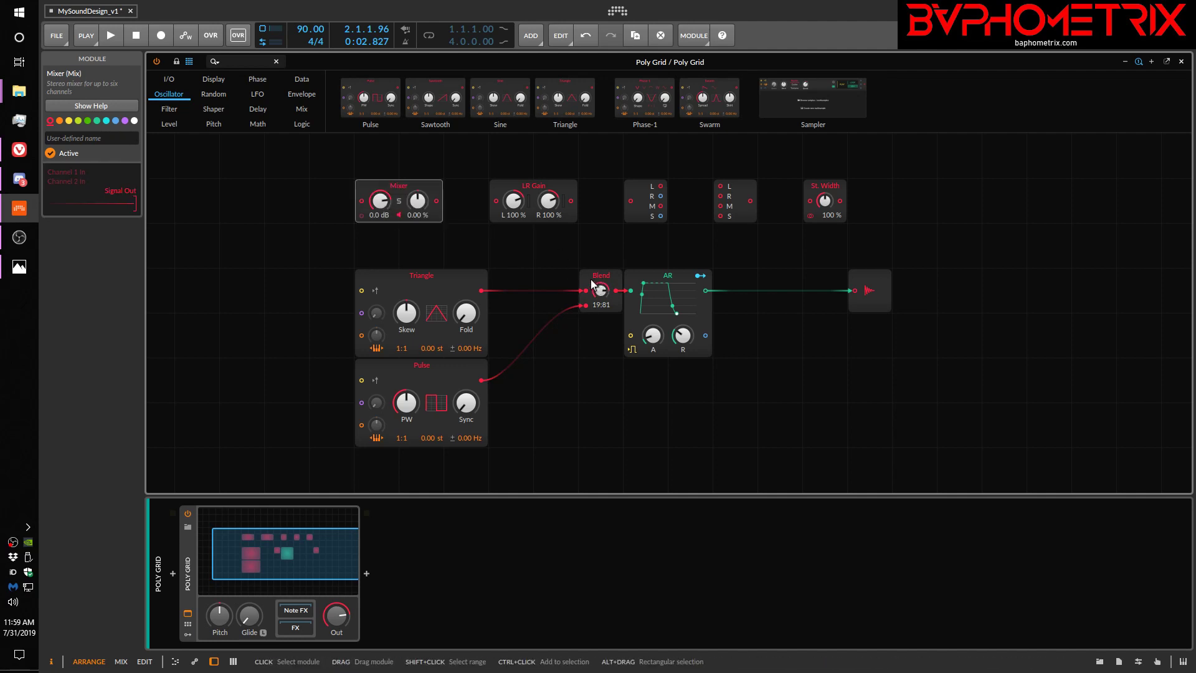
right_click(590, 279)
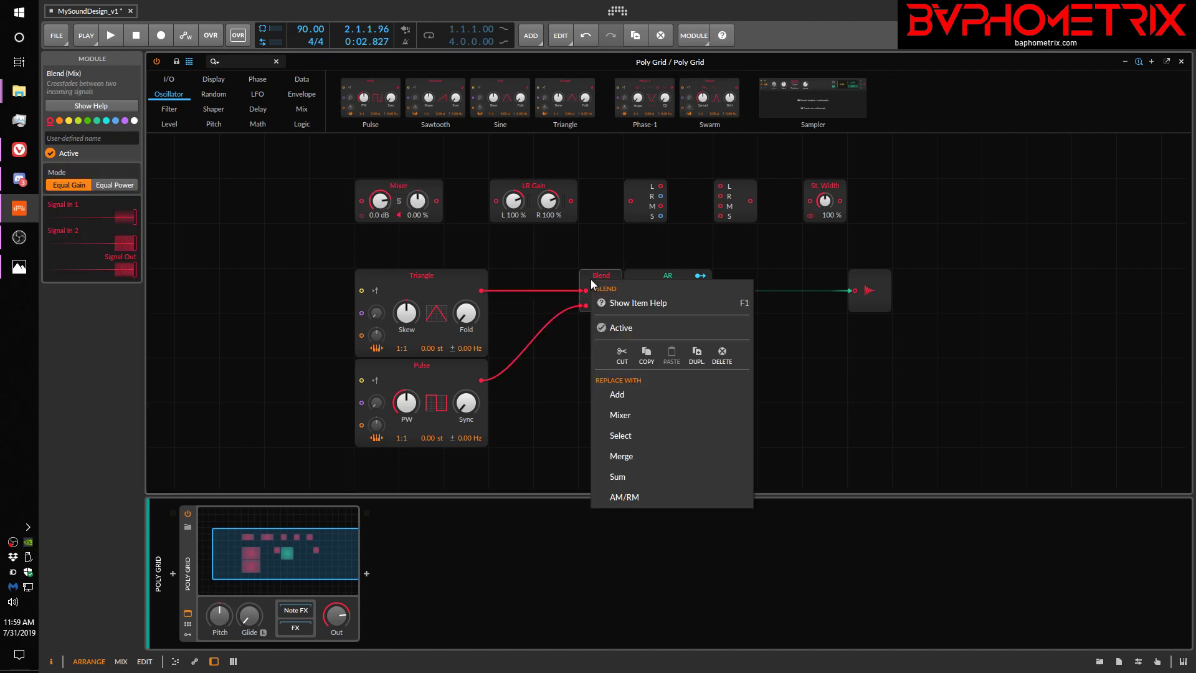
click(621, 416)
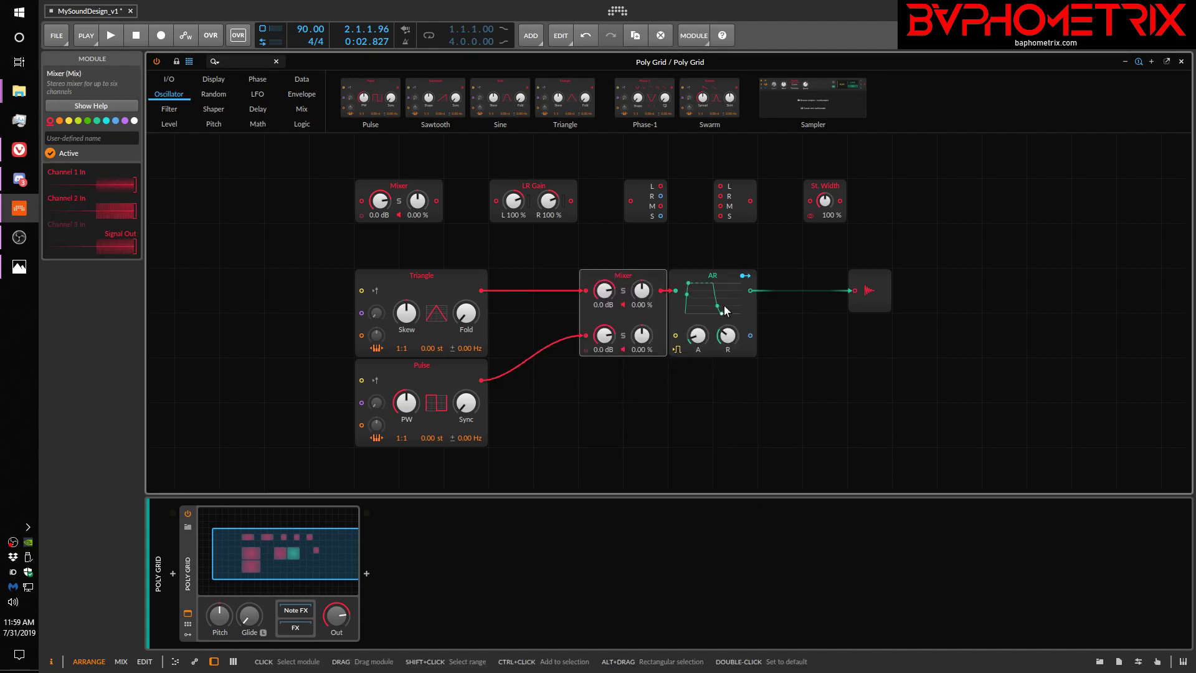
- Delete the spare top Mixer and re-patch the Pulse output into the new Mixer
click(406, 185)
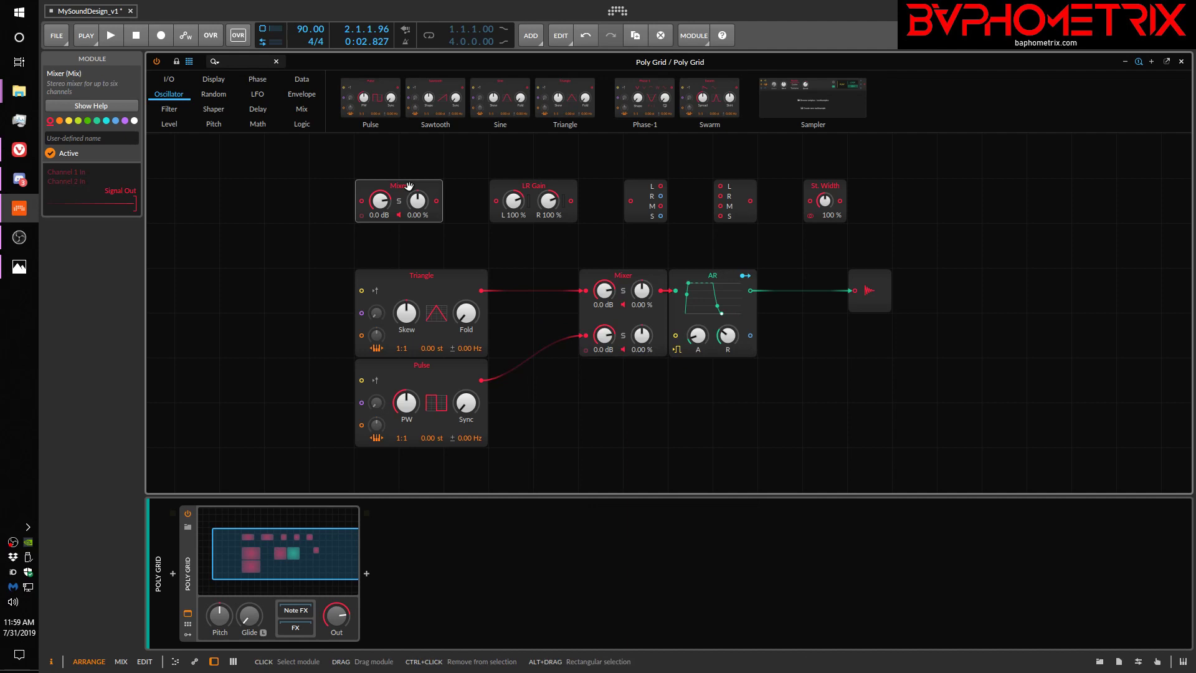
key(Delete)
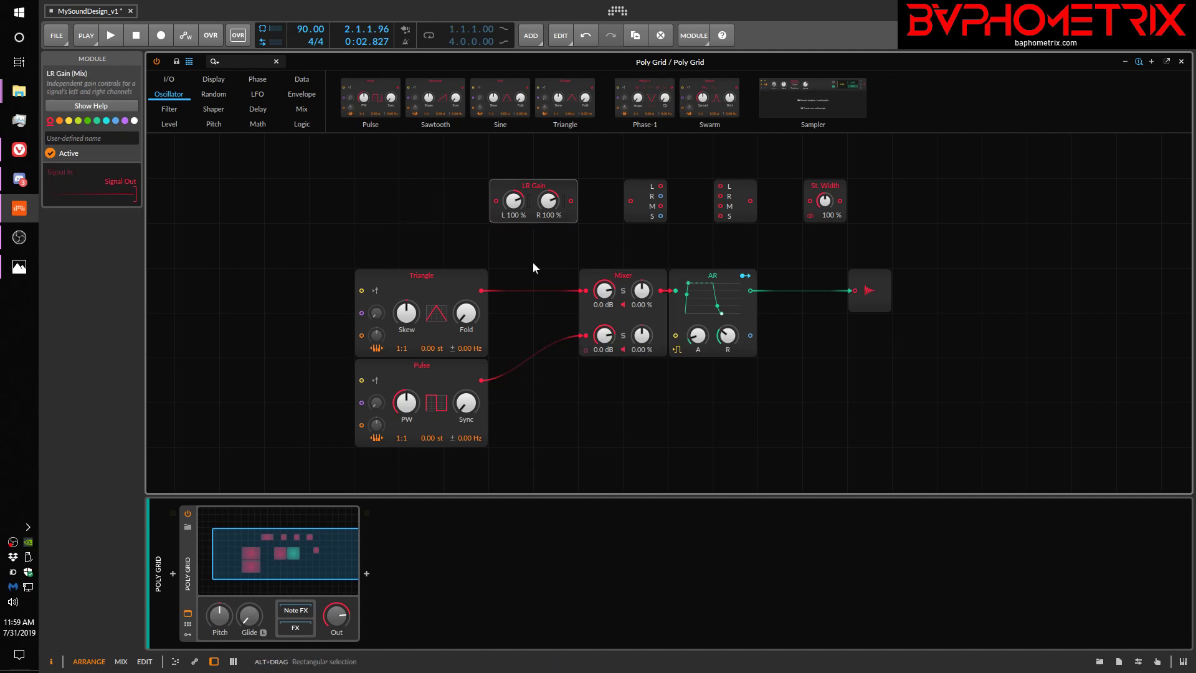
double_click(586, 338)
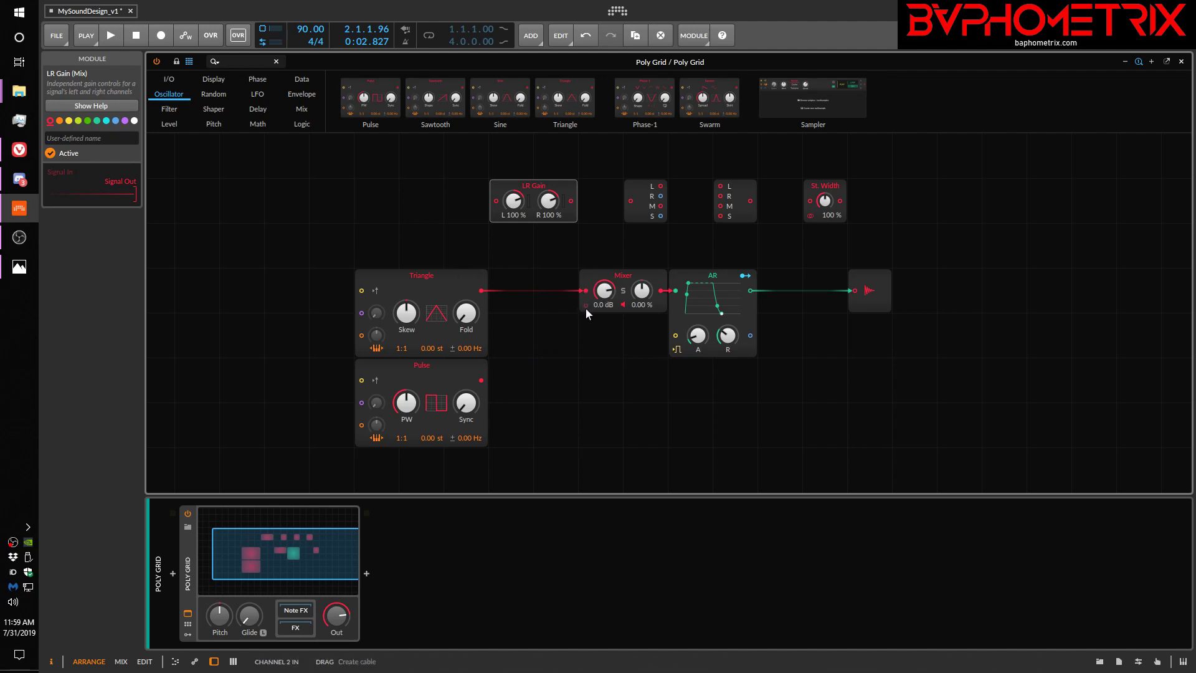
drag(482, 381, 583, 306)
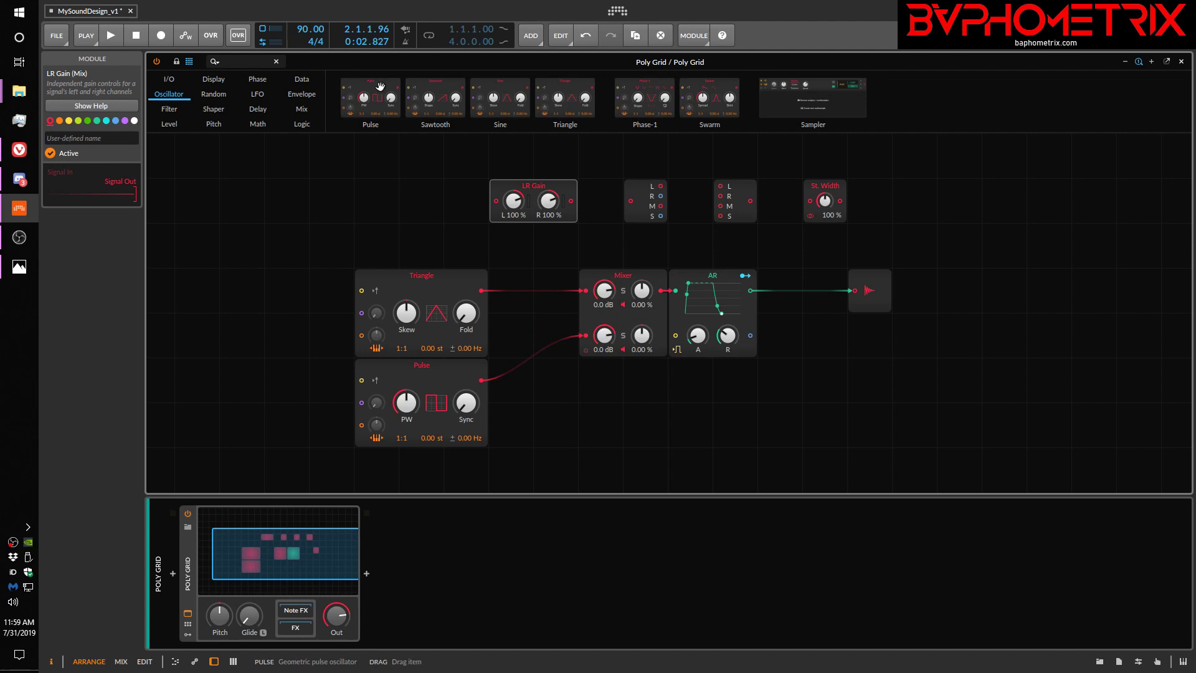
- Add a Sine oscillator into the Mixer and lower channel 1 to -3.1 dB
drag(503, 94, 209, 417)
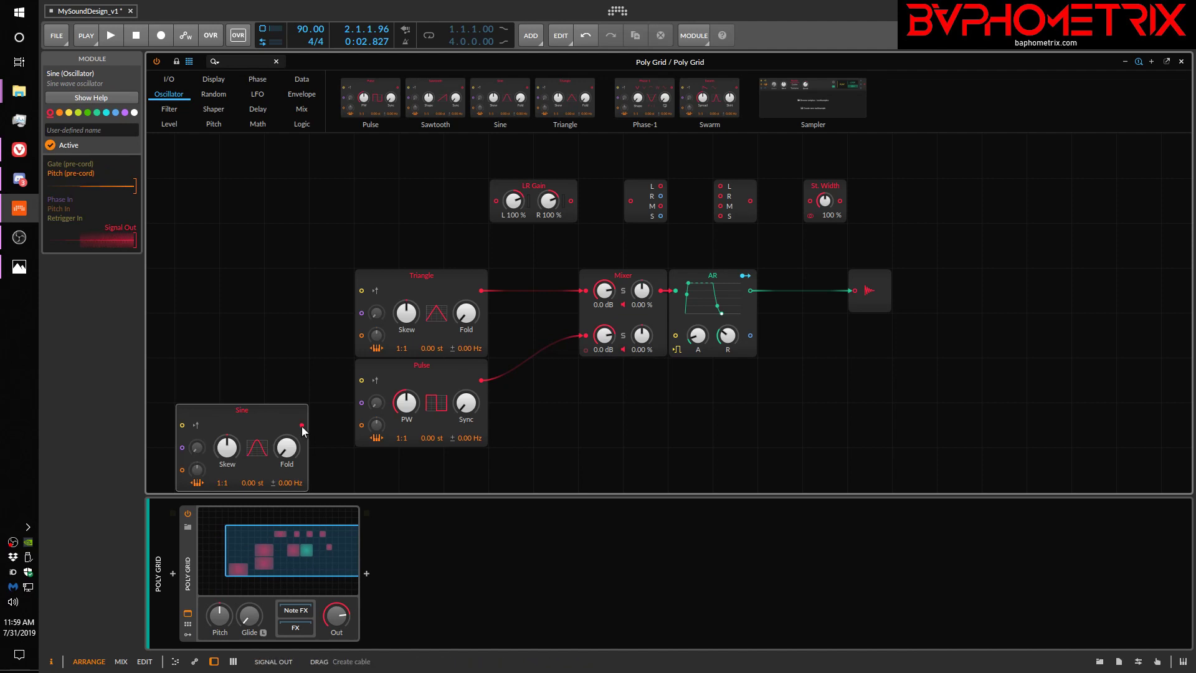
drag(302, 425, 587, 371)
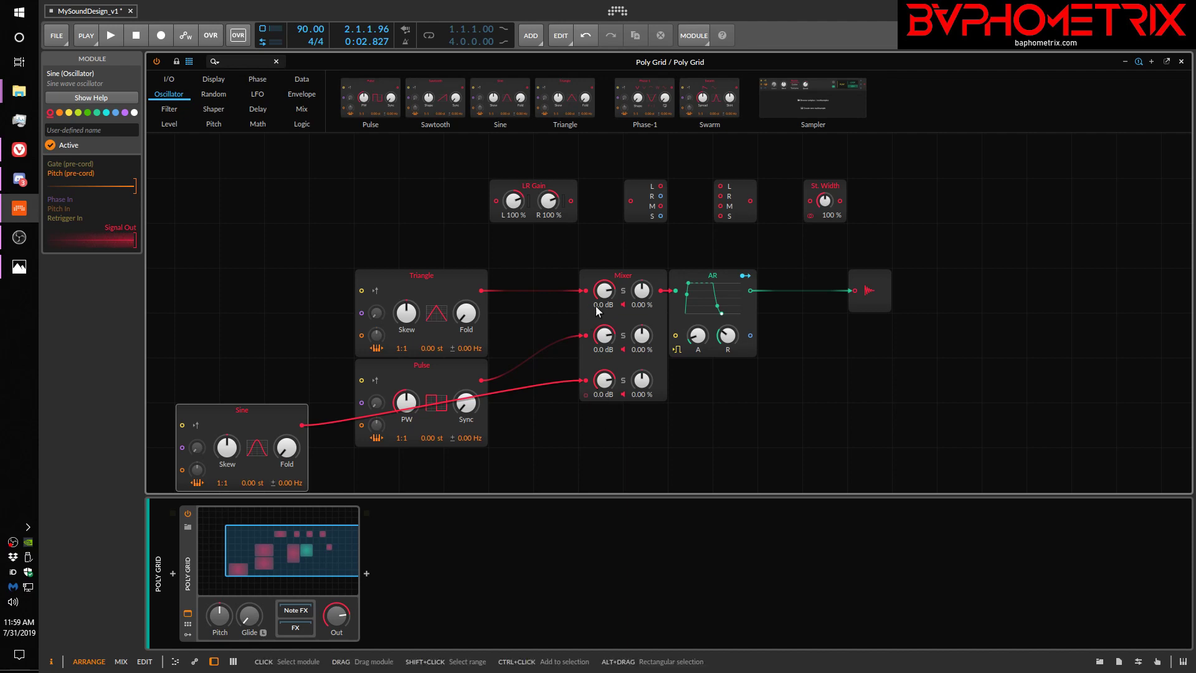
drag(603, 290, 641, 293)
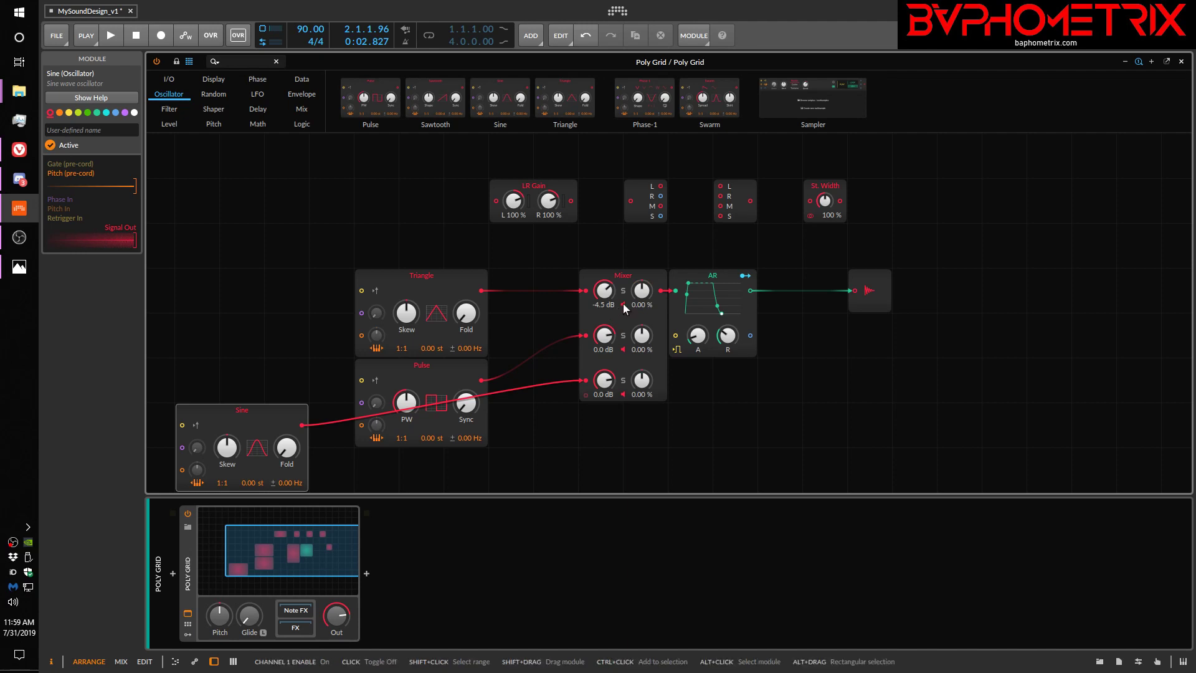
- Audition the Mixer channels by muting and soloing them, then delete the Mixer
click(623, 303)
click(623, 349)
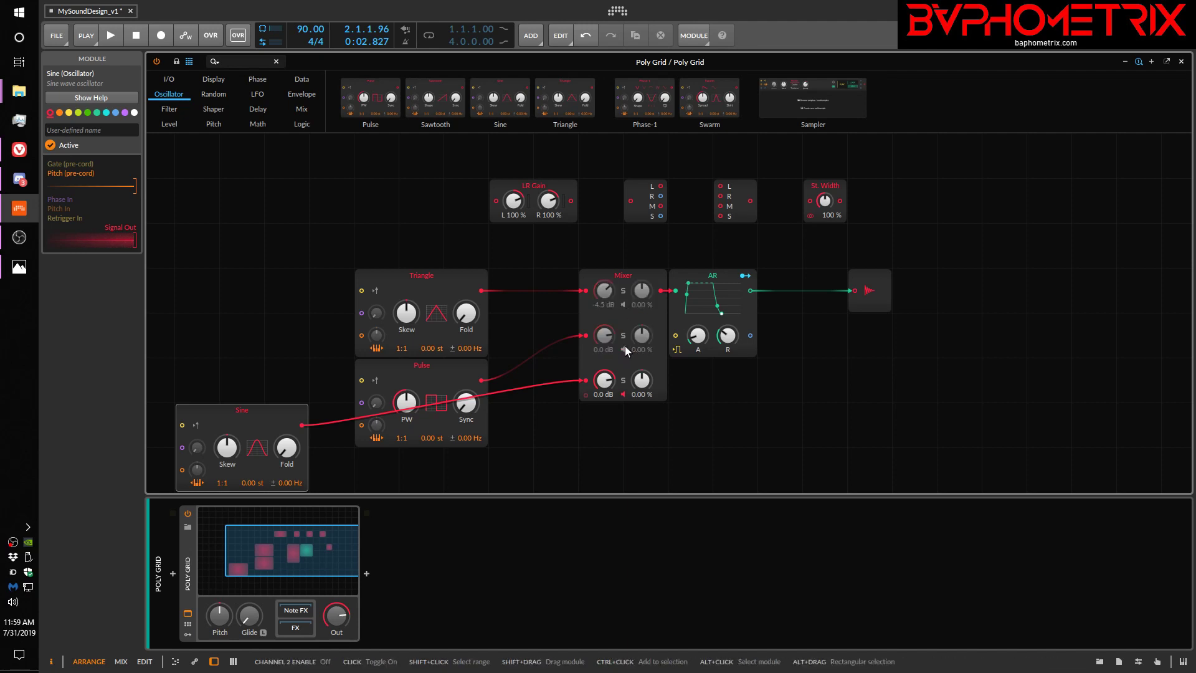
click(627, 344)
click(623, 304)
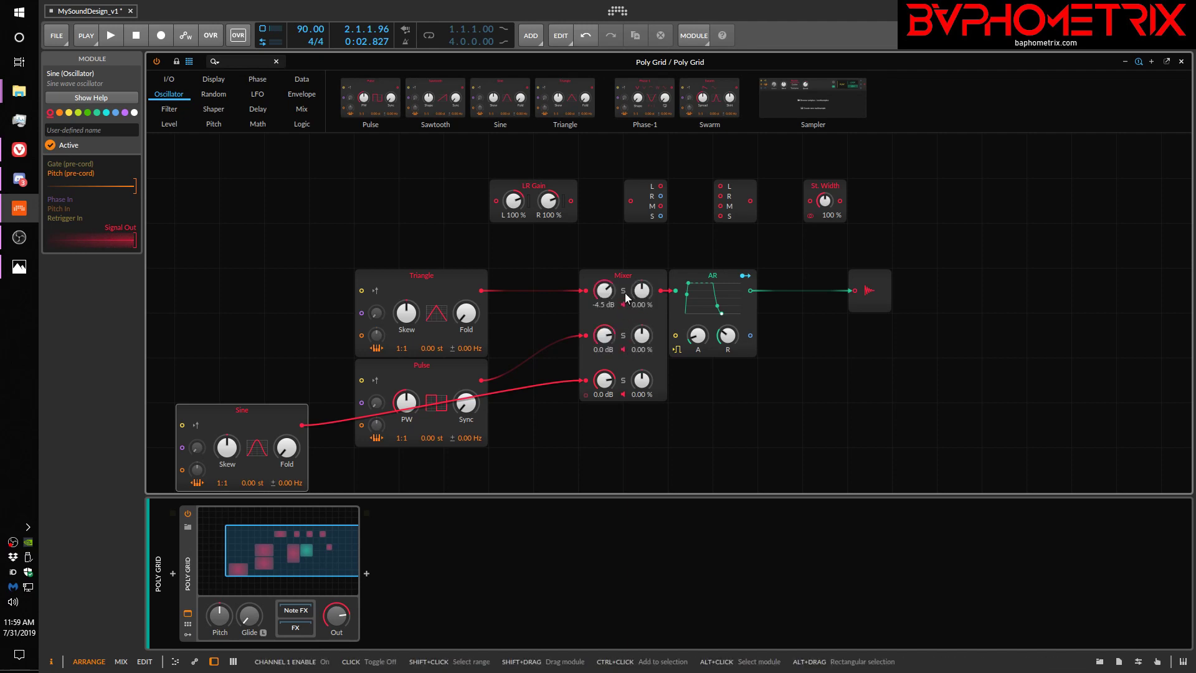
click(623, 291)
click(623, 335)
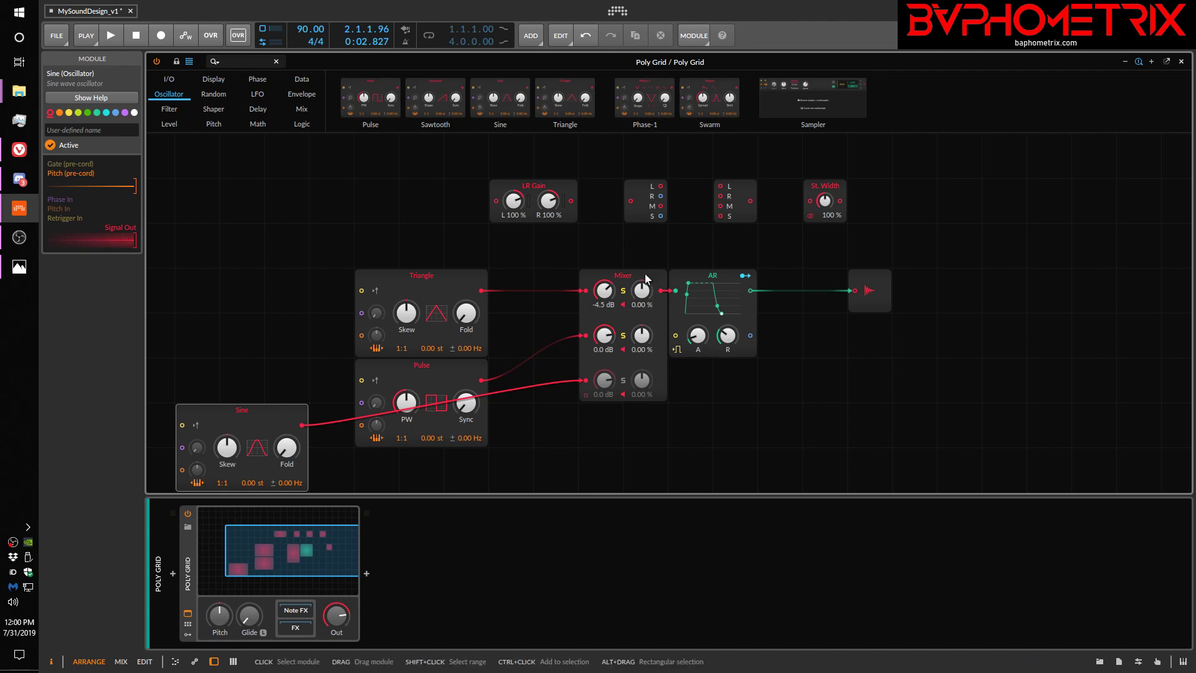
click(626, 316)
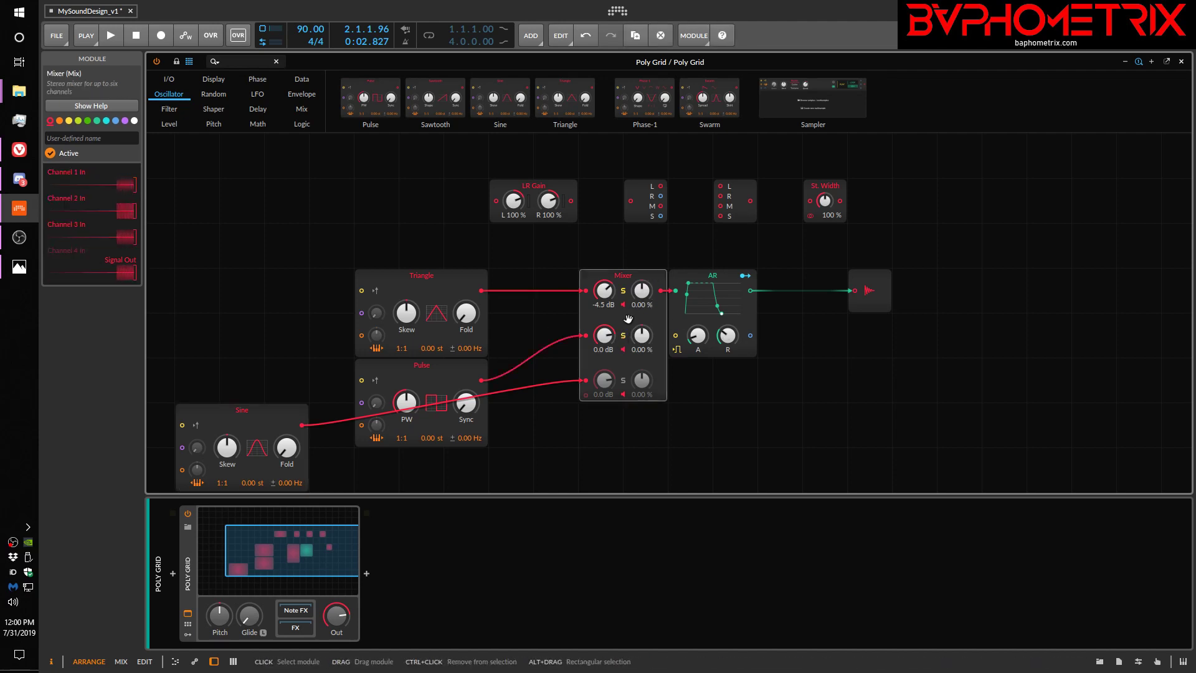
key(Delete)
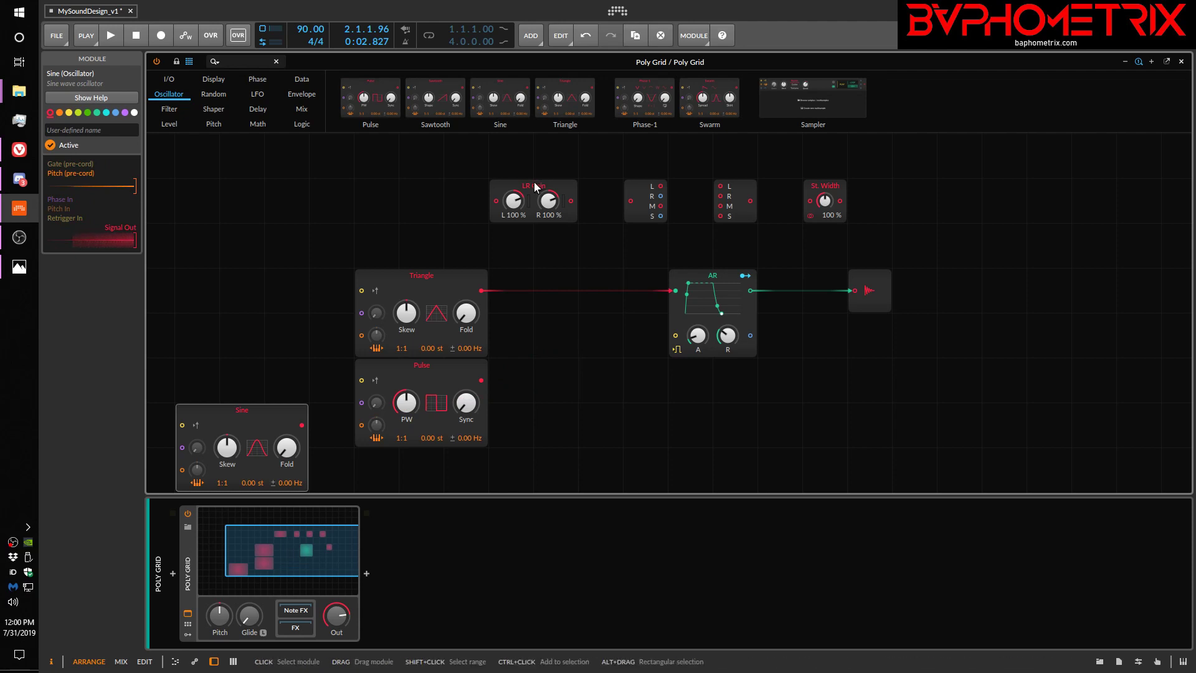
- Insert LR Gain after the Triangle and place a new Mixer below it
drag(534, 186, 674, 295)
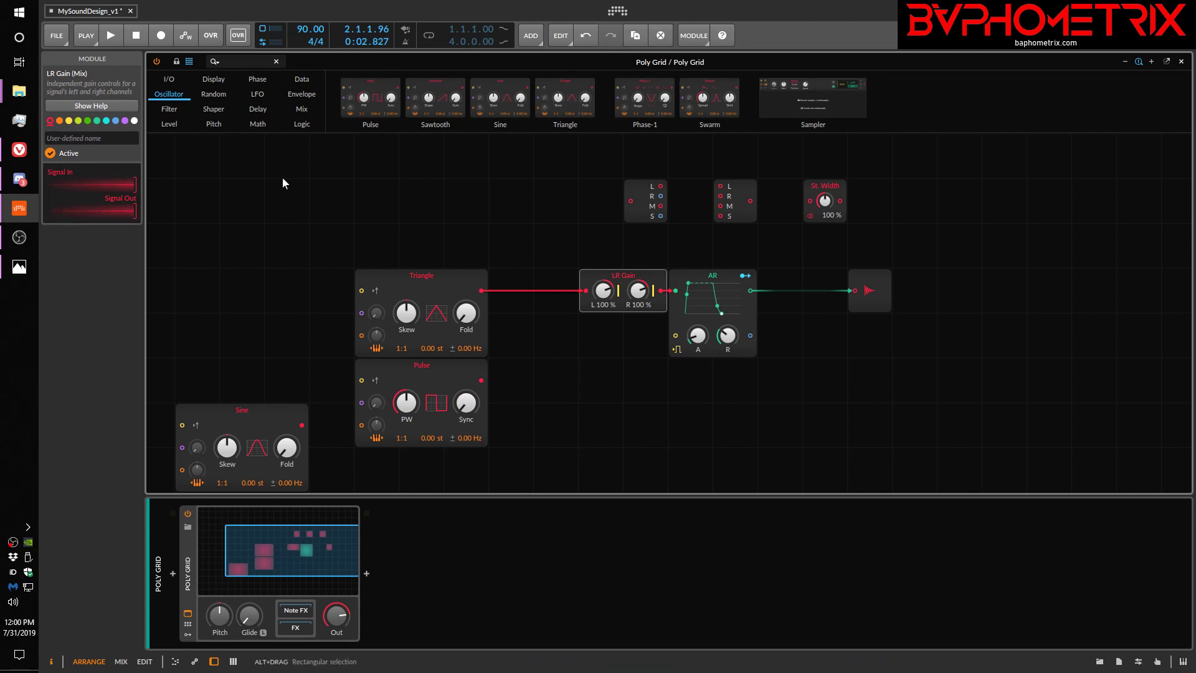
click(302, 110)
drag(405, 100, 595, 368)
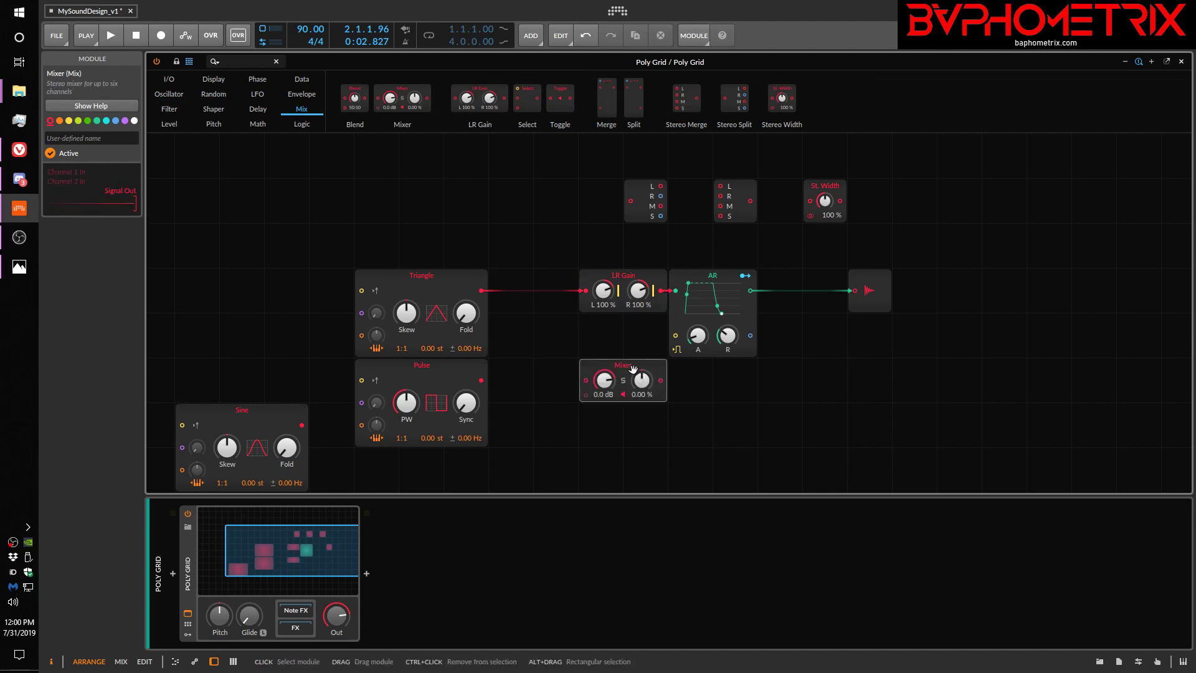
drag(660, 382, 609, 374)
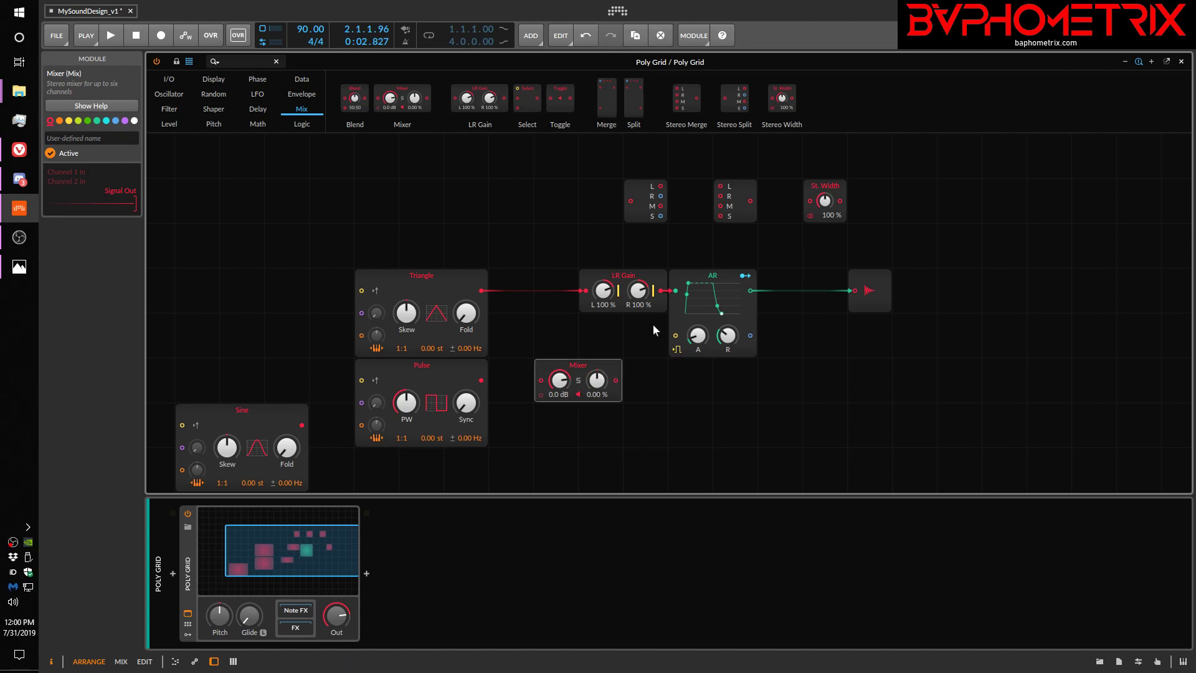
drag(650, 291, 541, 381)
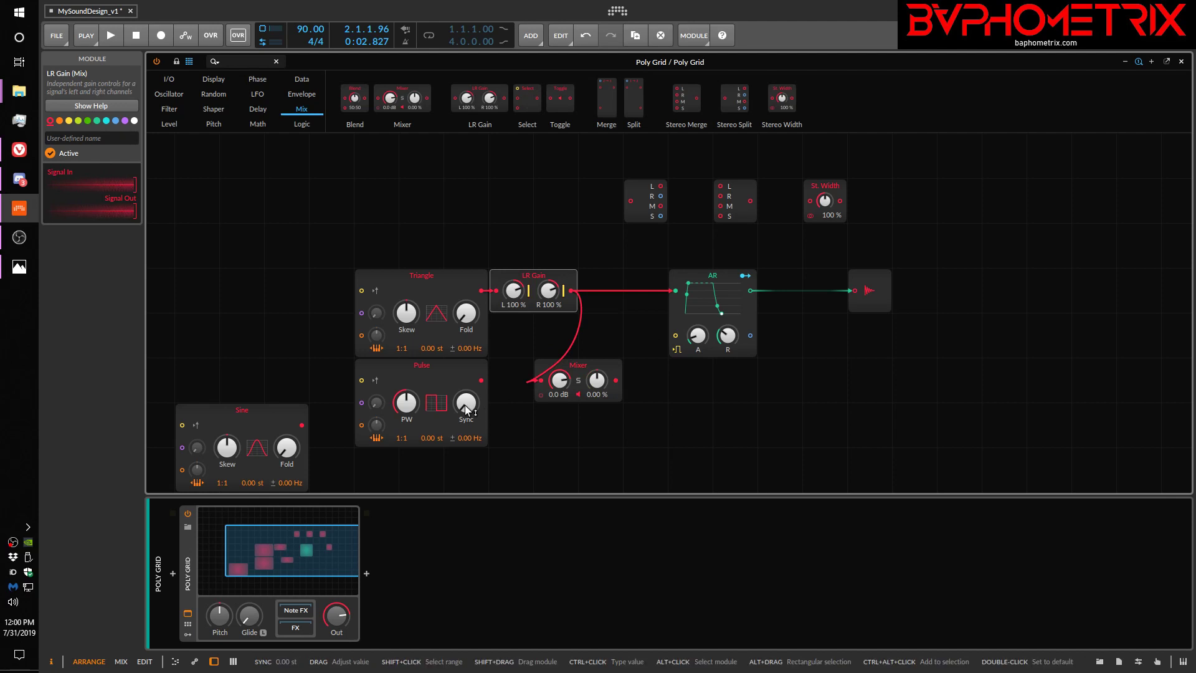
- Wire LR Gain and Pulse into the Mixer's two inputs and the Mixer into the AR
click(493, 387)
click(493, 387)
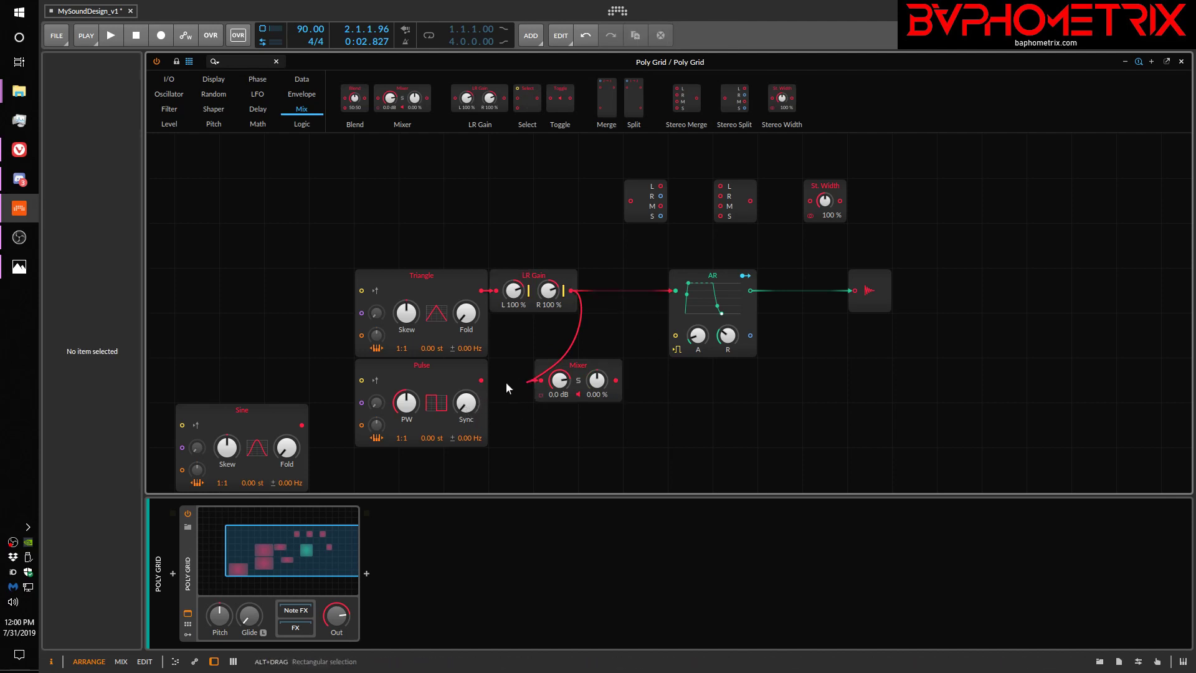
drag(482, 382, 544, 390)
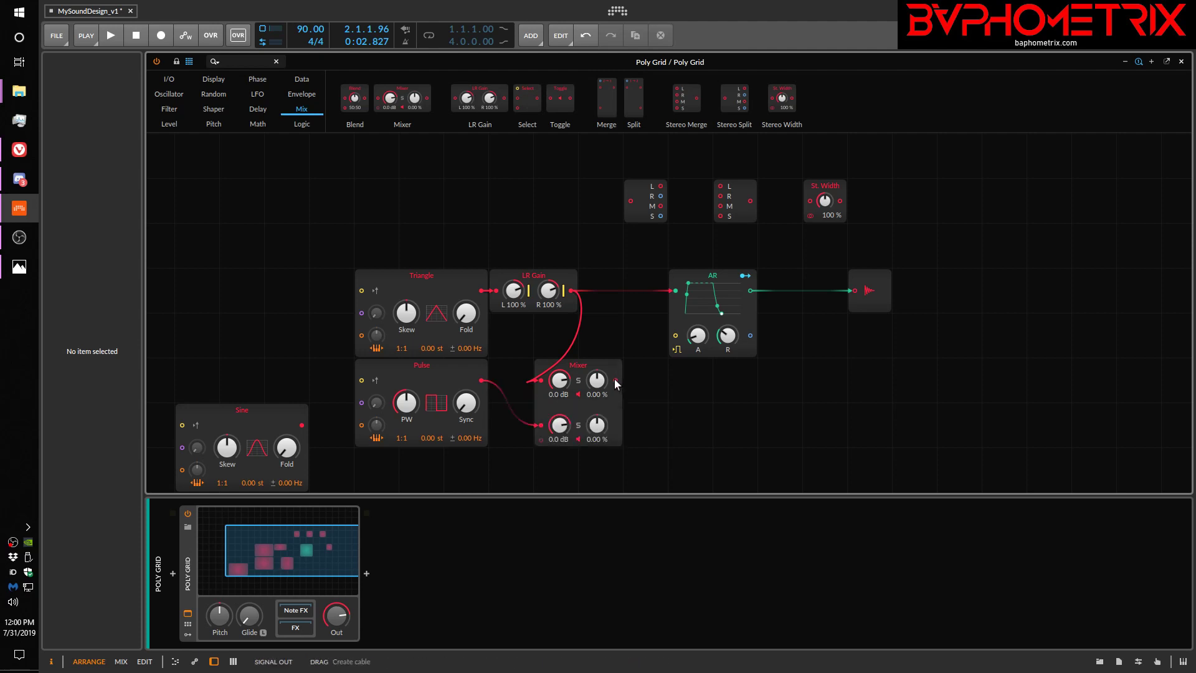
drag(615, 381, 675, 291)
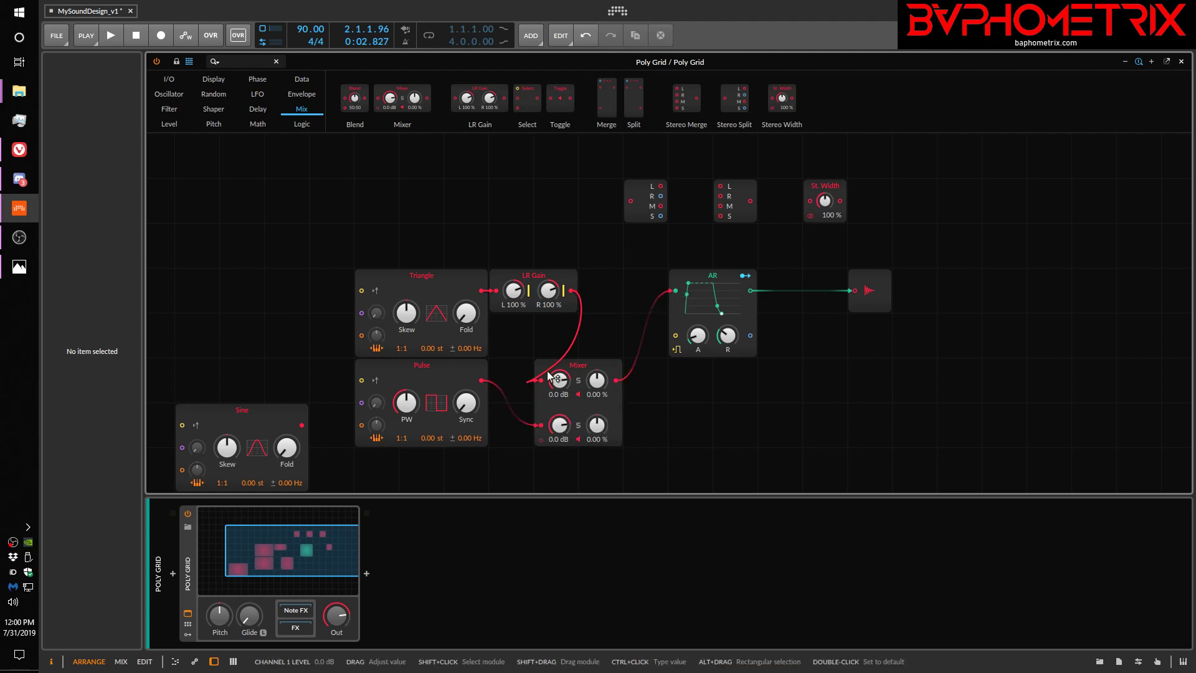
drag(588, 365, 629, 298)
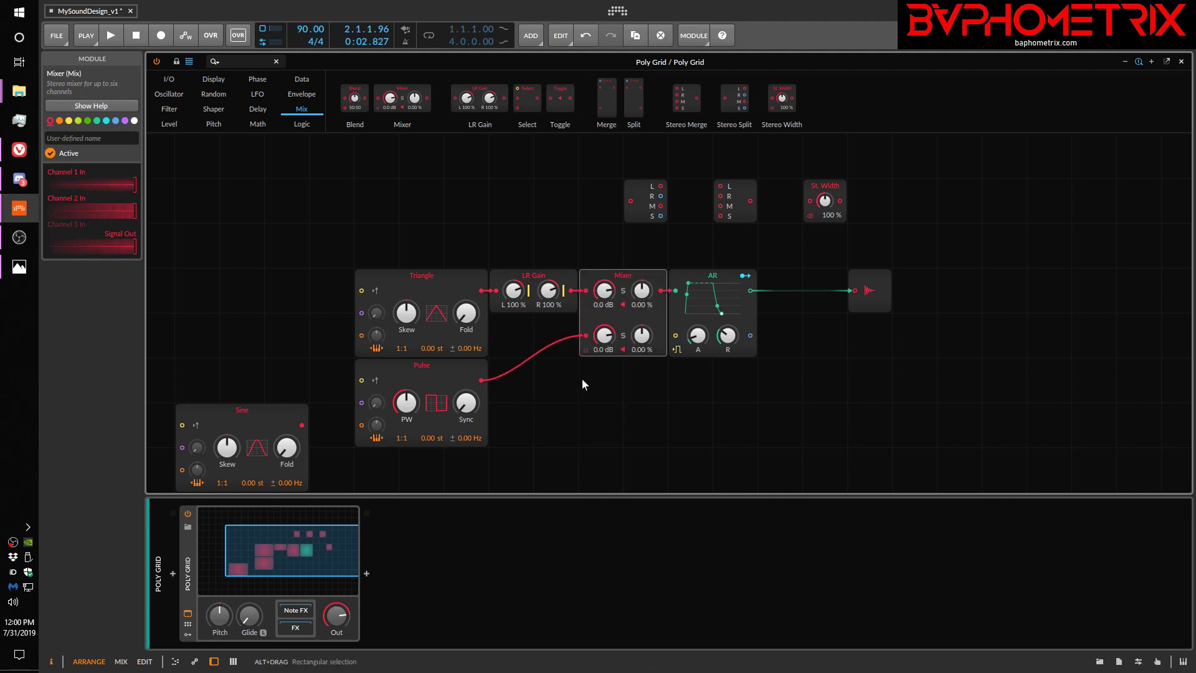
click(439, 378)
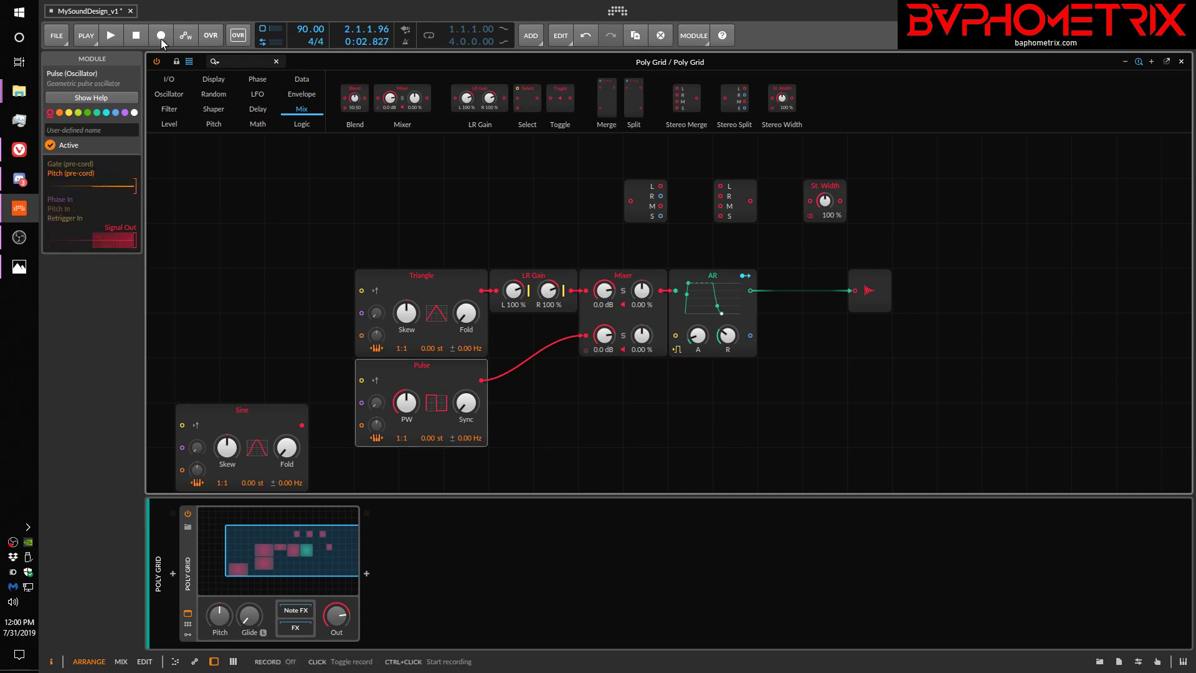
click(124, 113)
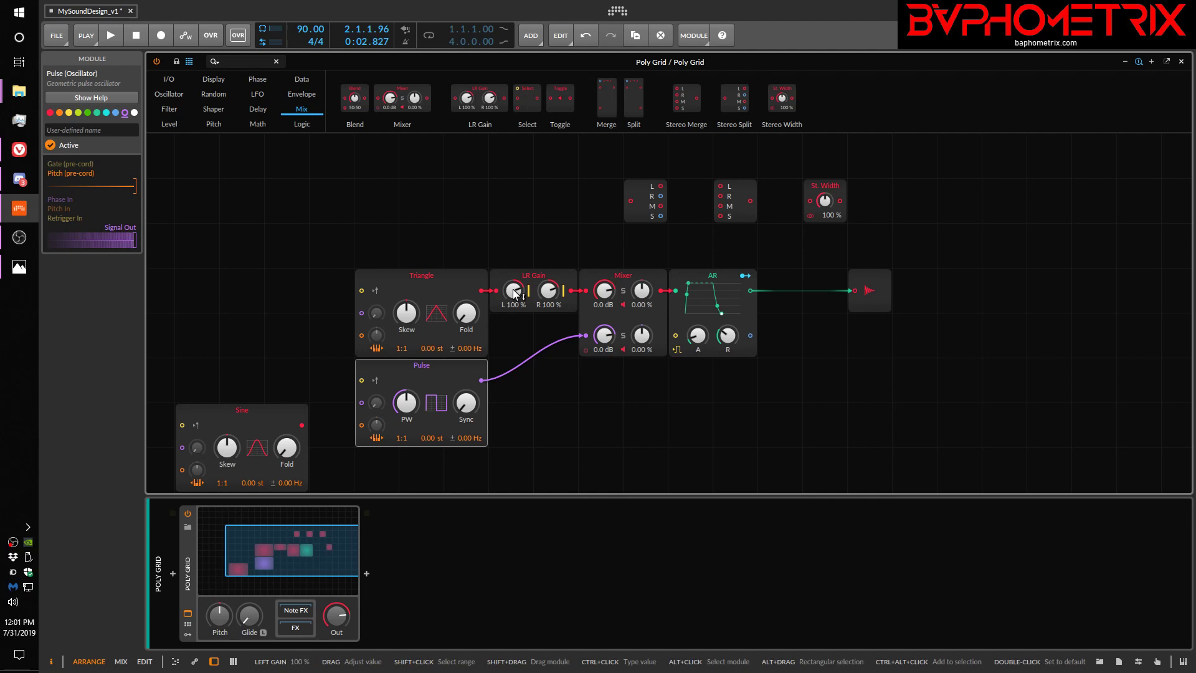
drag(513, 290, 554, 293)
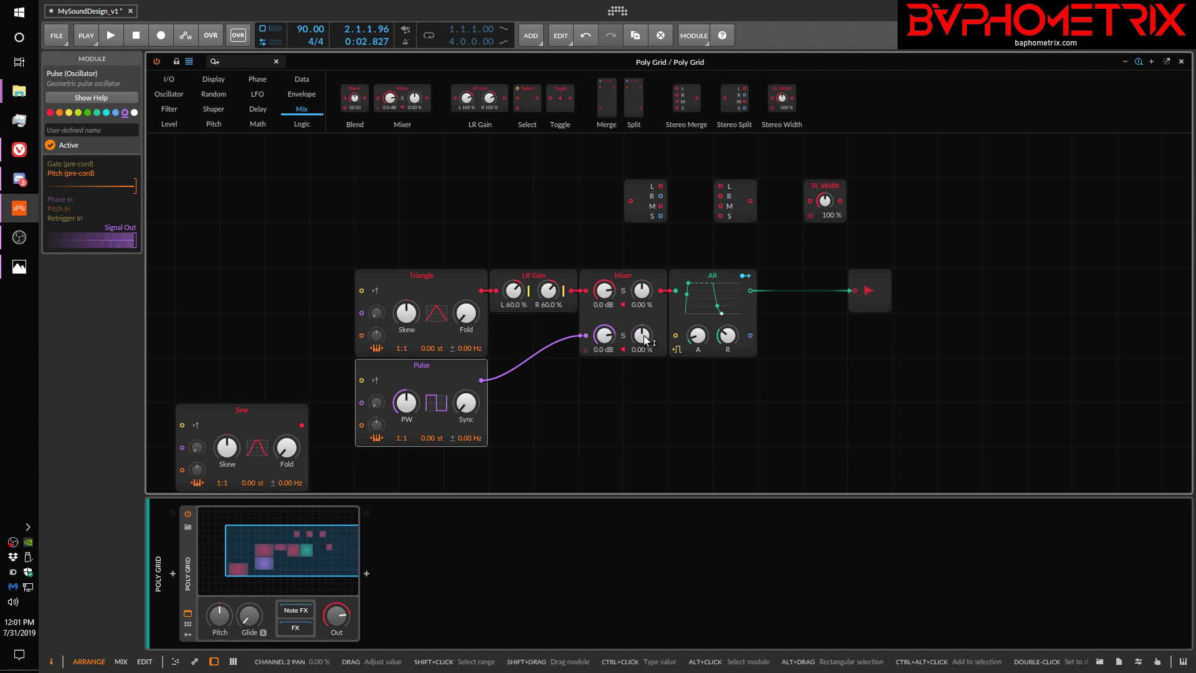
drag(642, 335, 641, 268)
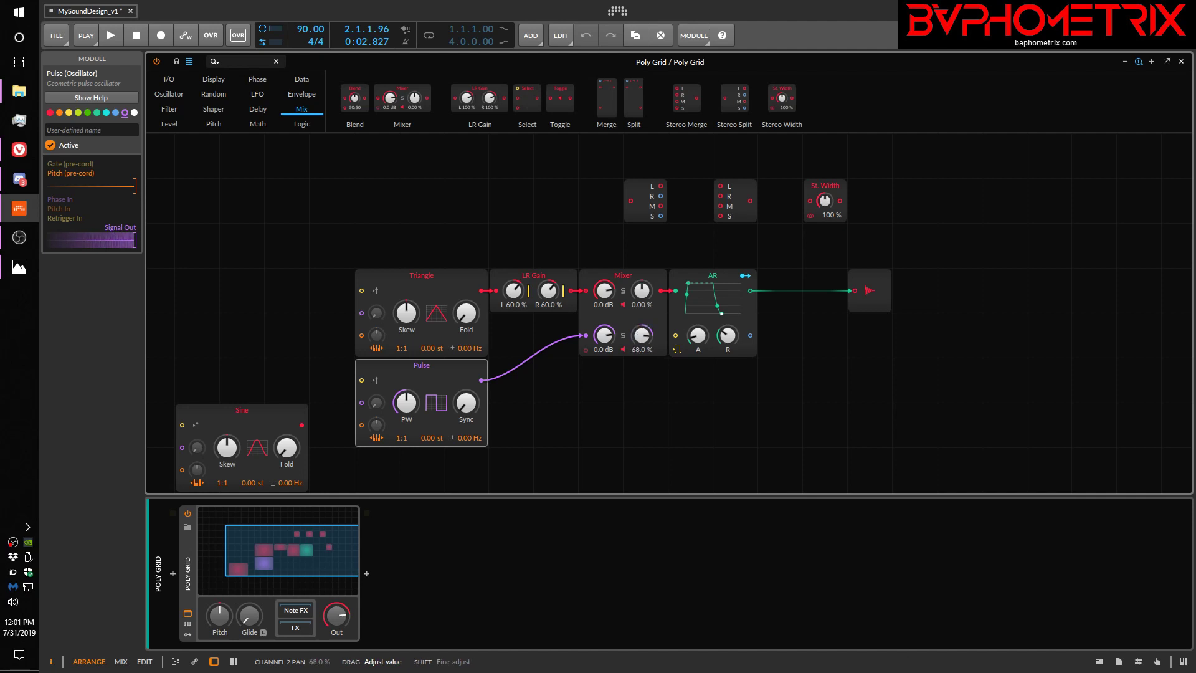
drag(641, 335, 641, 320)
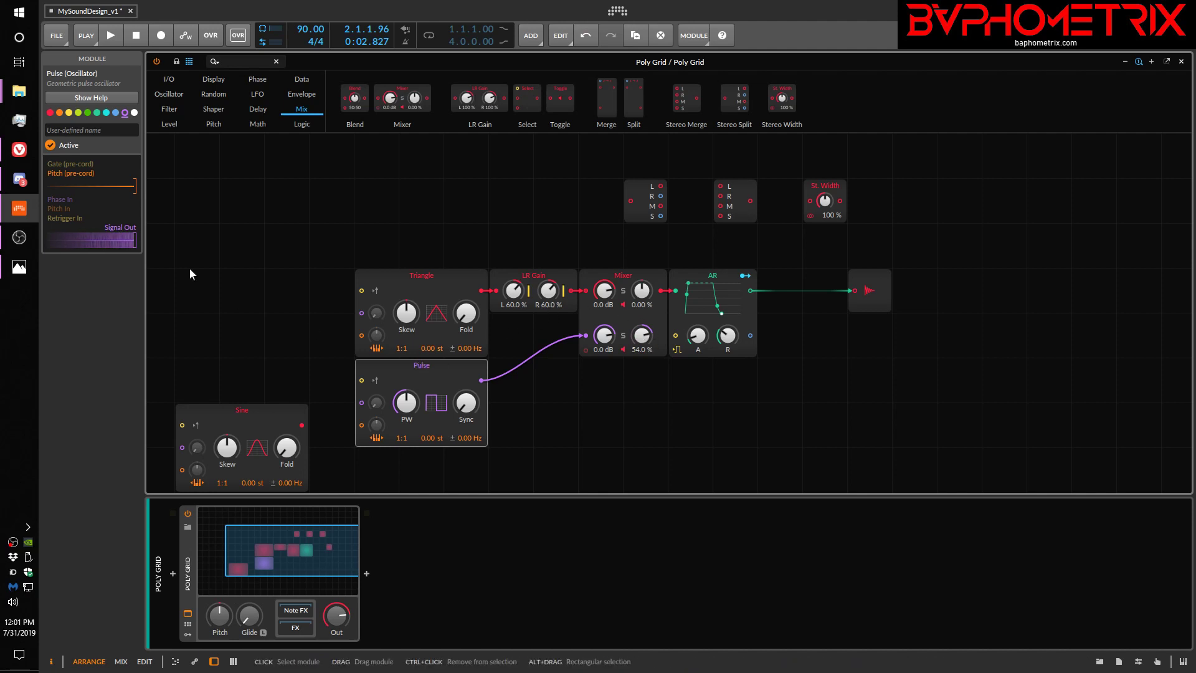
- Insert Bitwig's Dual Pan device after Poly Grid by searching 'pan' in the device browser
click(366, 573)
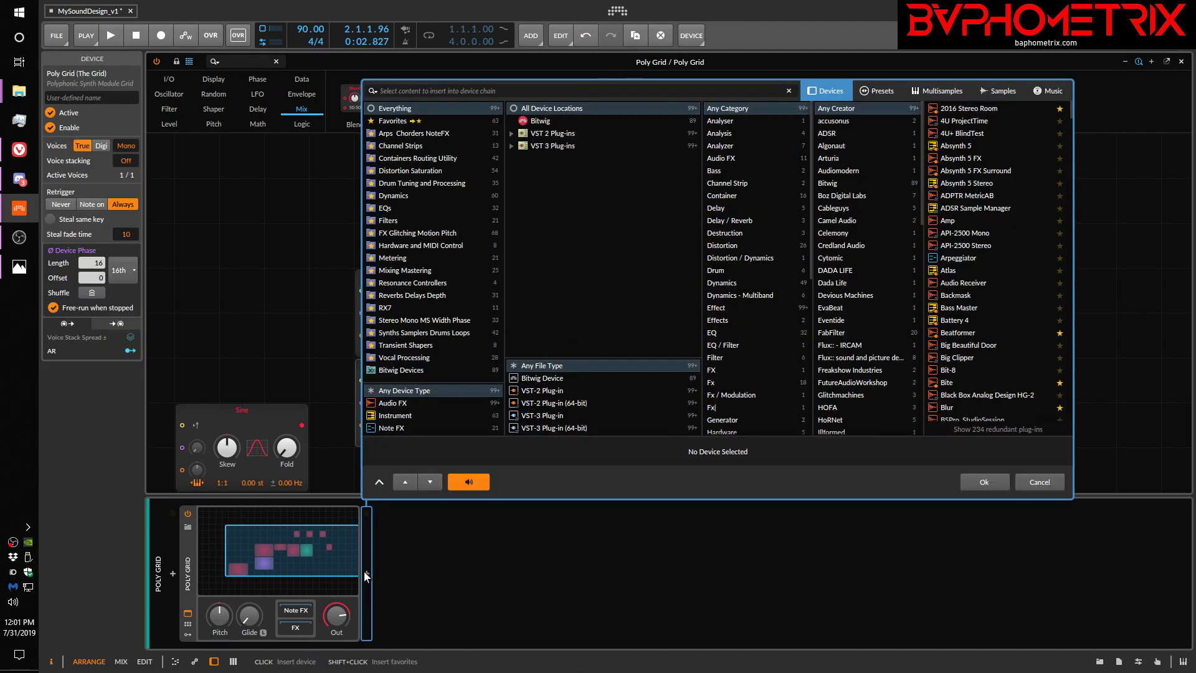
click(539, 121)
scroll(948, 259, down, 10)
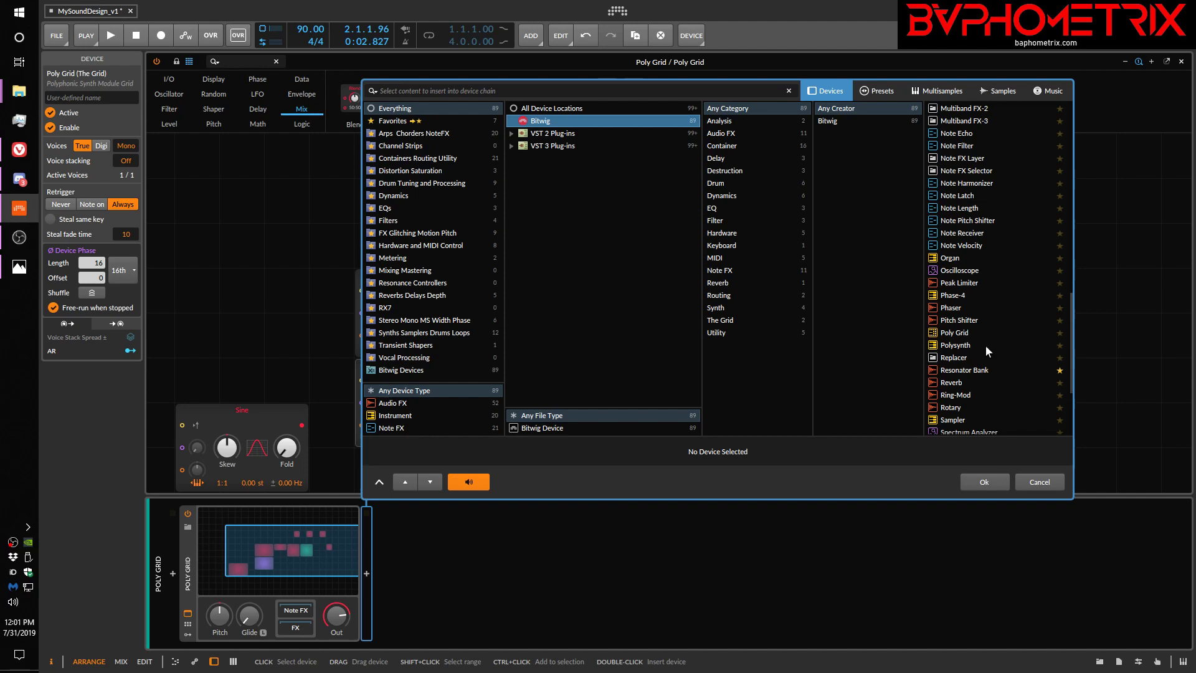
scroll(985, 345, down, 3)
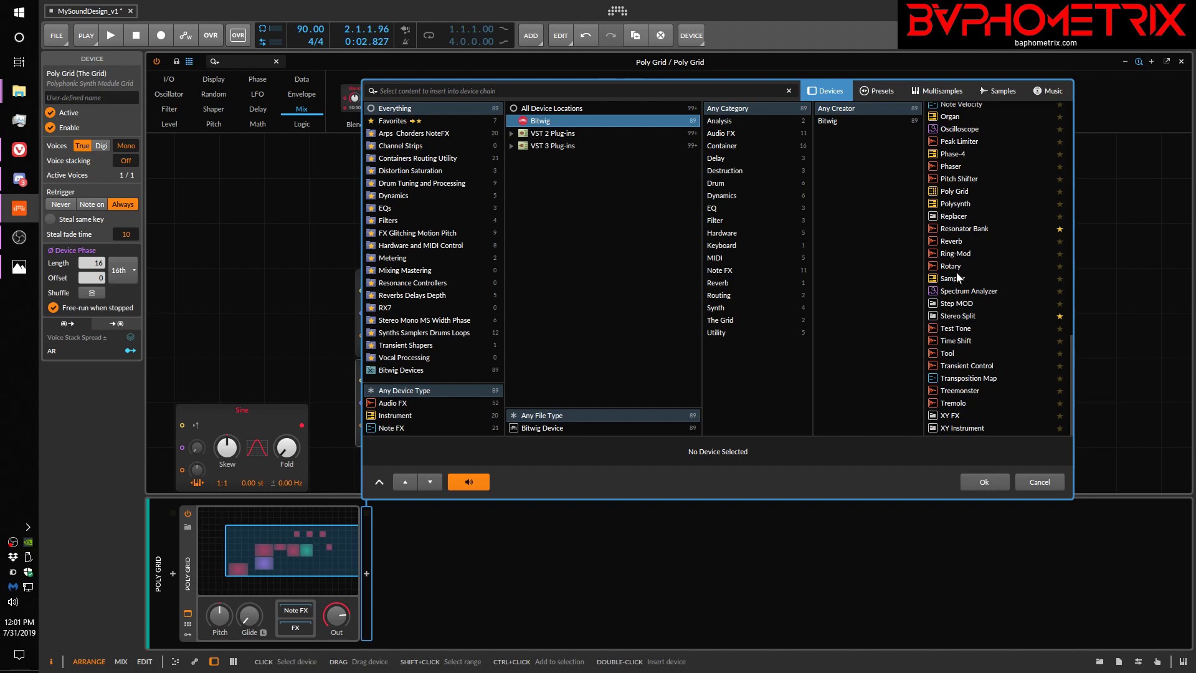
click(569, 92)
text(pan)
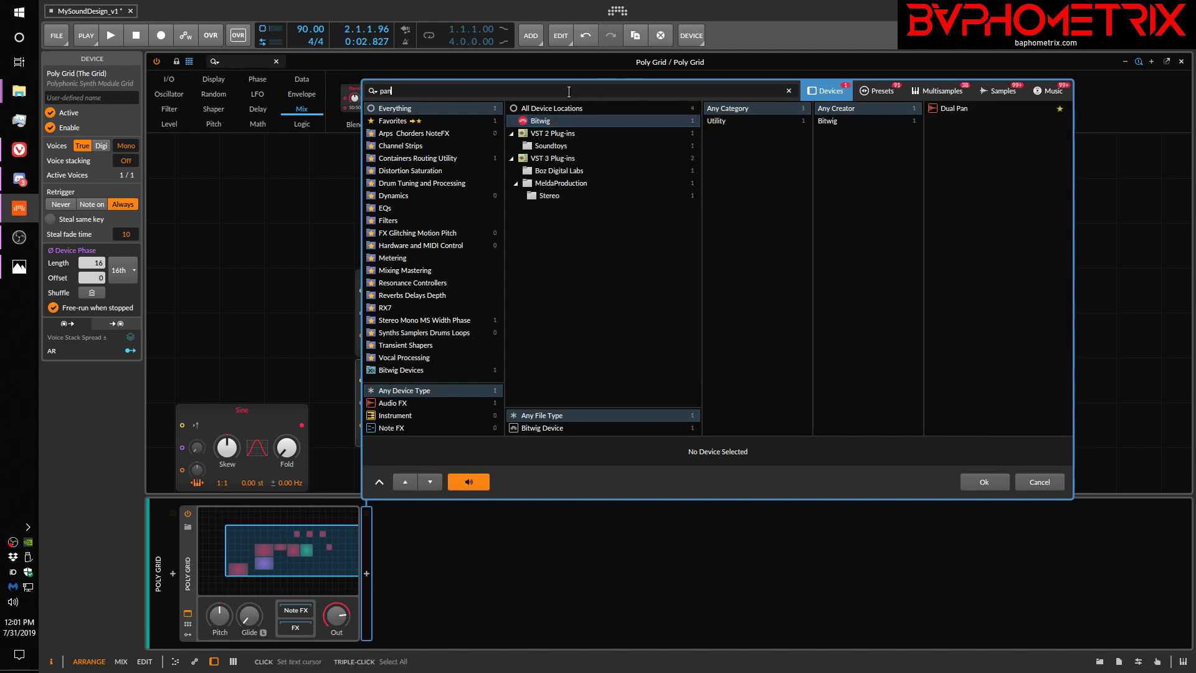
click(956, 108)
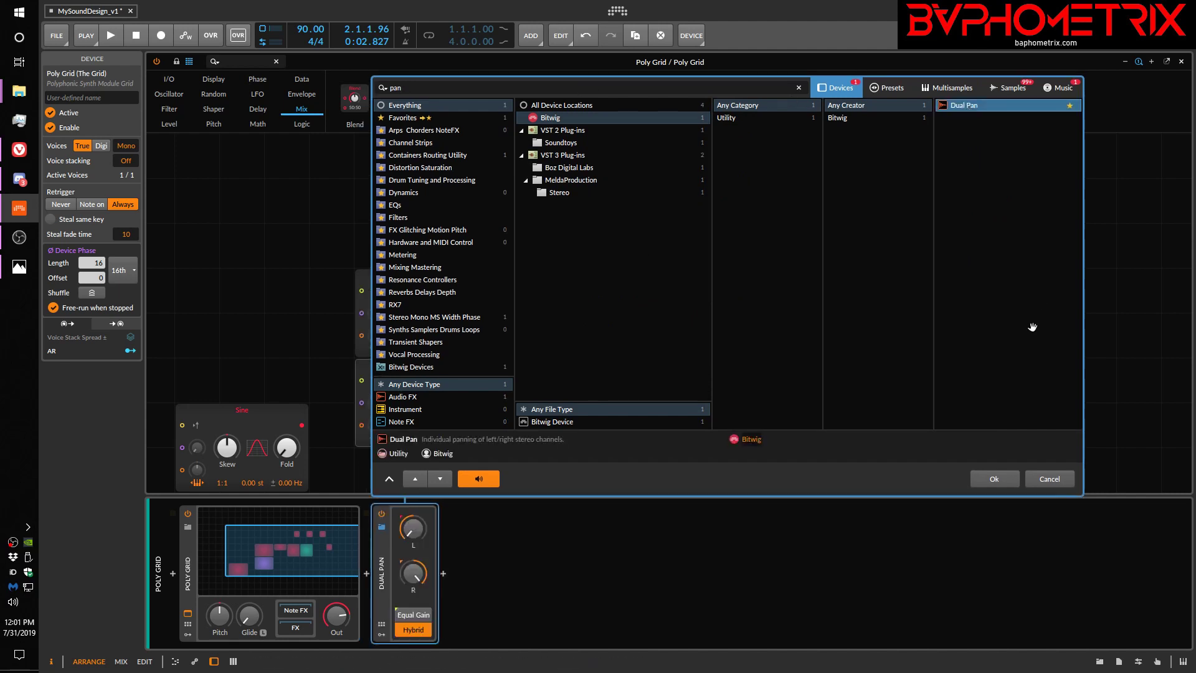
click(996, 483)
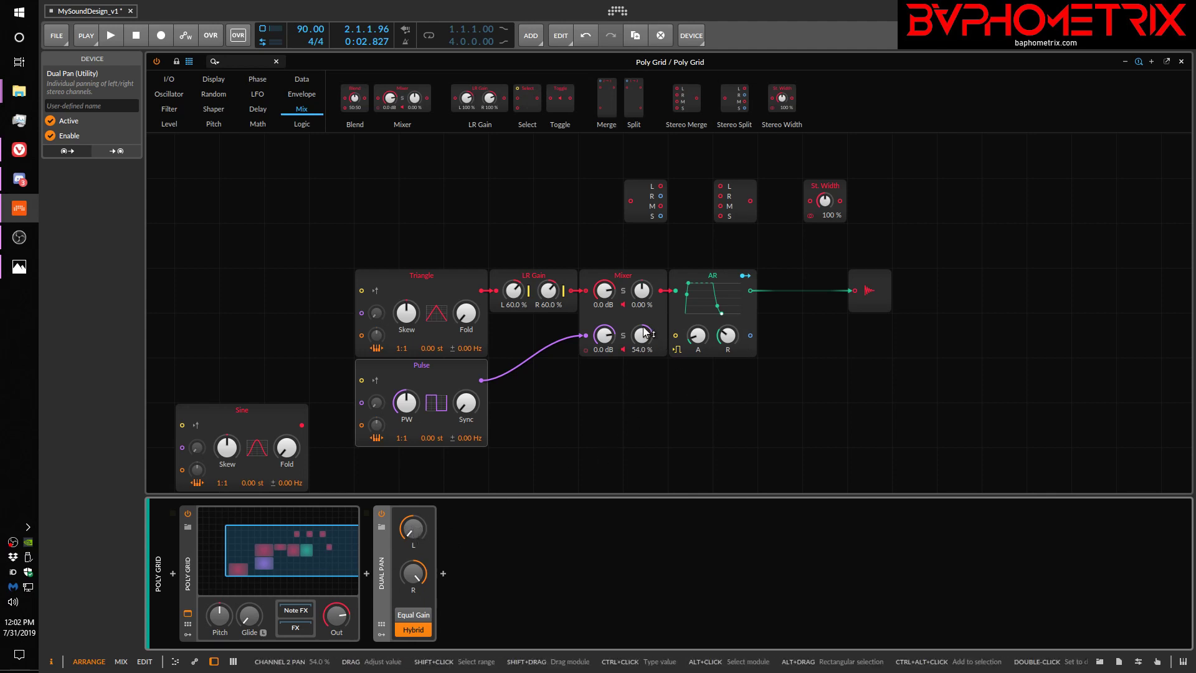
- Pan the Mixer's Pulse channel to 56%
drag(644, 332, 644, 389)
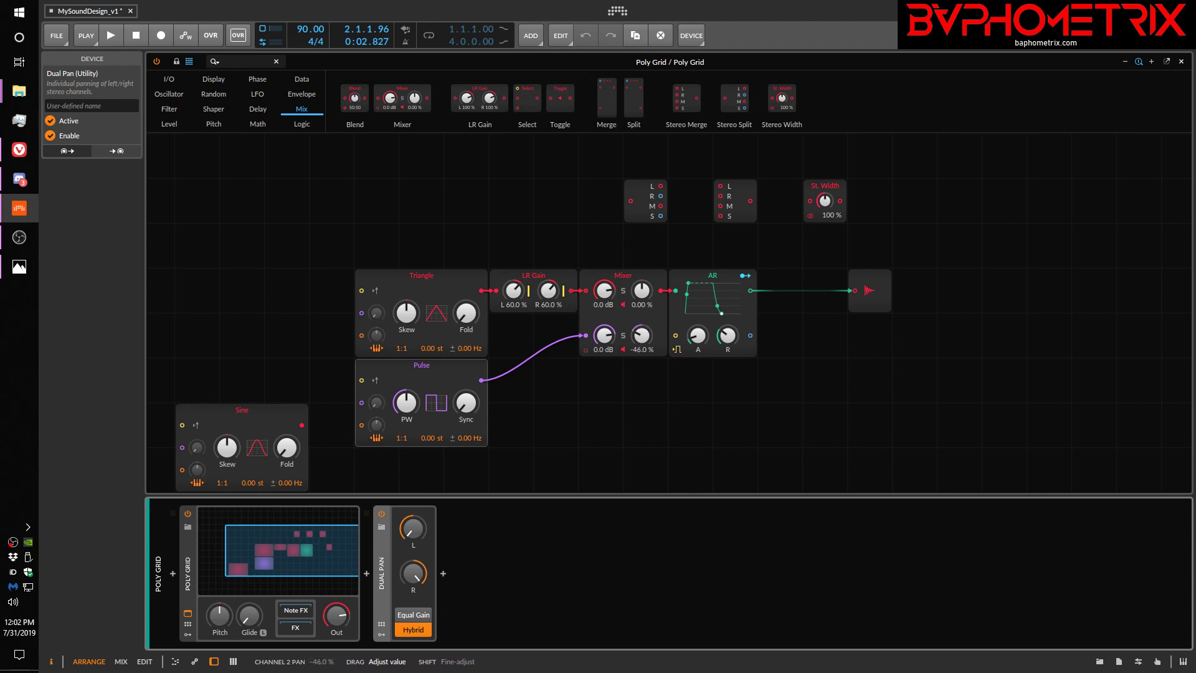
drag(645, 389, 644, 372)
drag(641, 335, 641, 399)
drag(641, 398, 642, 473)
key(ctrl+z)
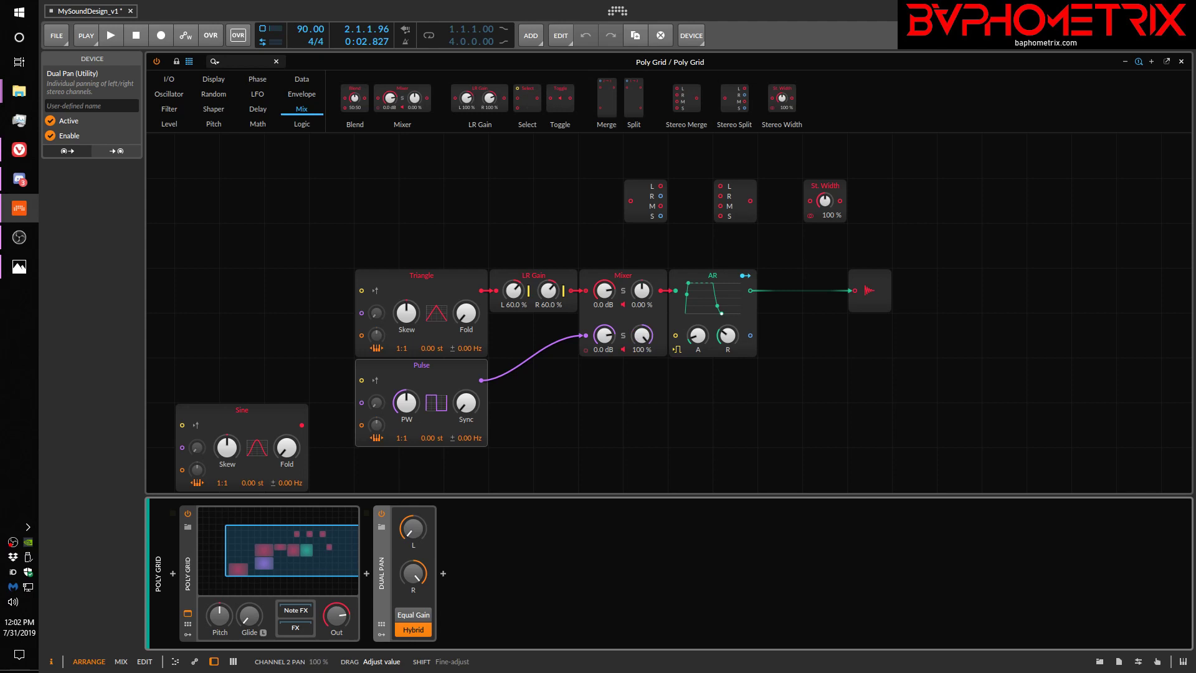
drag(641, 335, 641, 414)
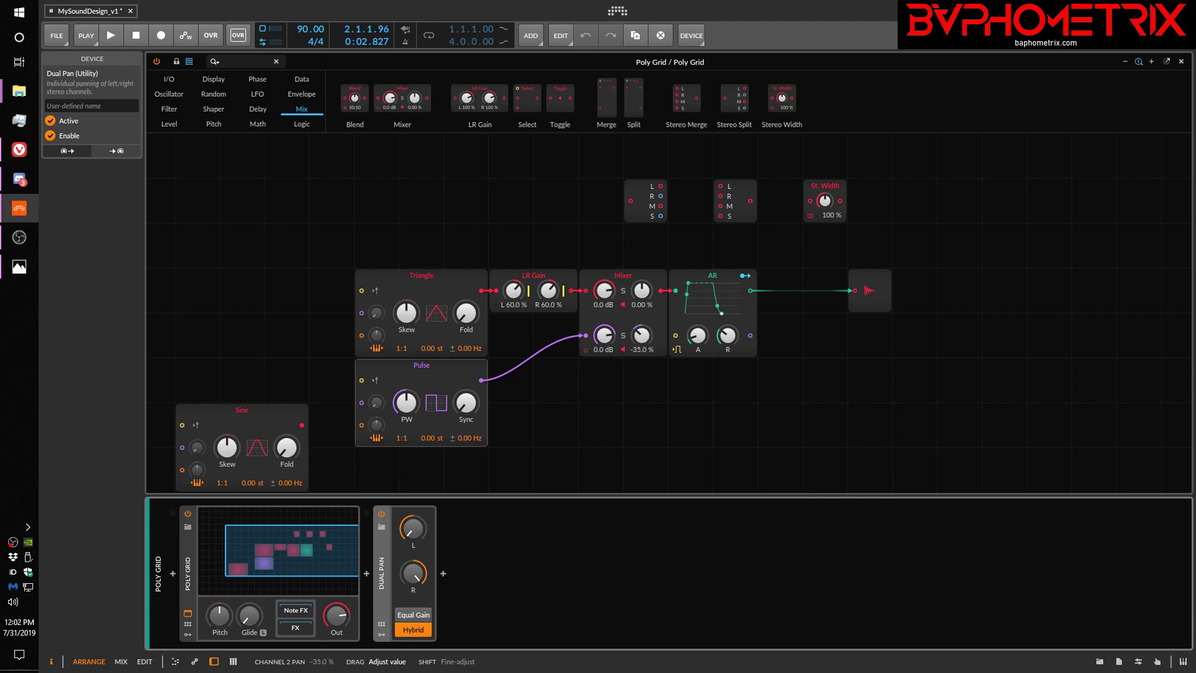
drag(641, 335, 641, 256)
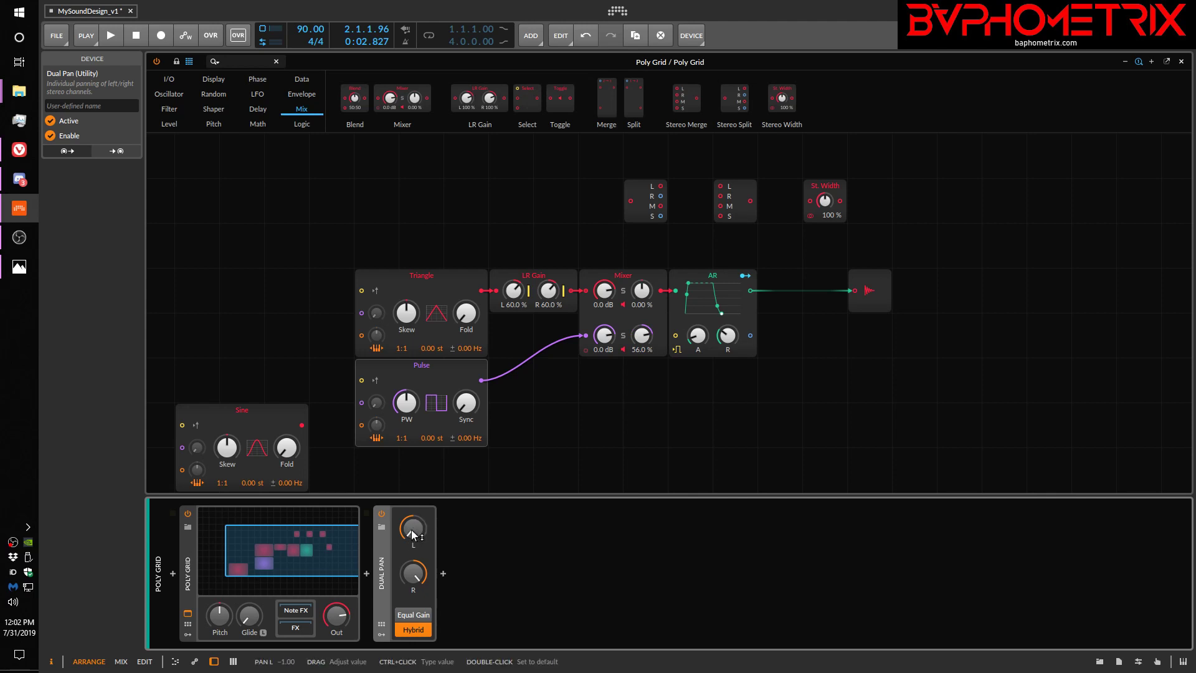
- Set Dual Pan's left pan to -0.40 and its right pan to 0.36
drag(411, 533, 411, 529)
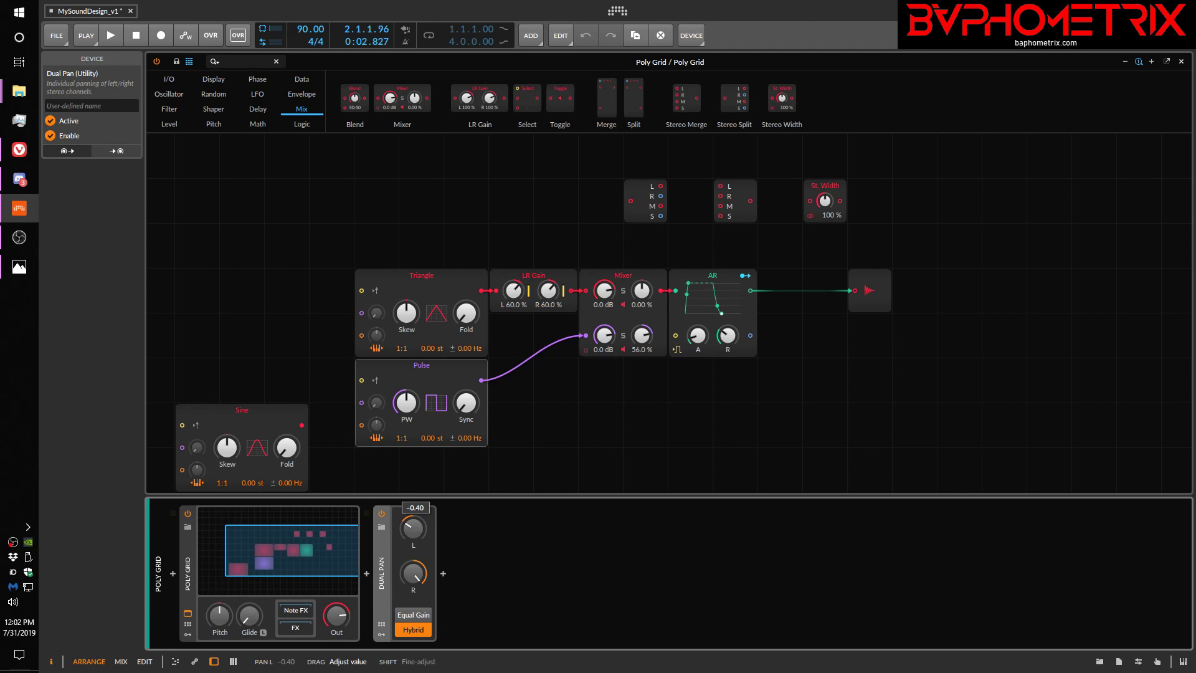
drag(412, 529, 409, 530)
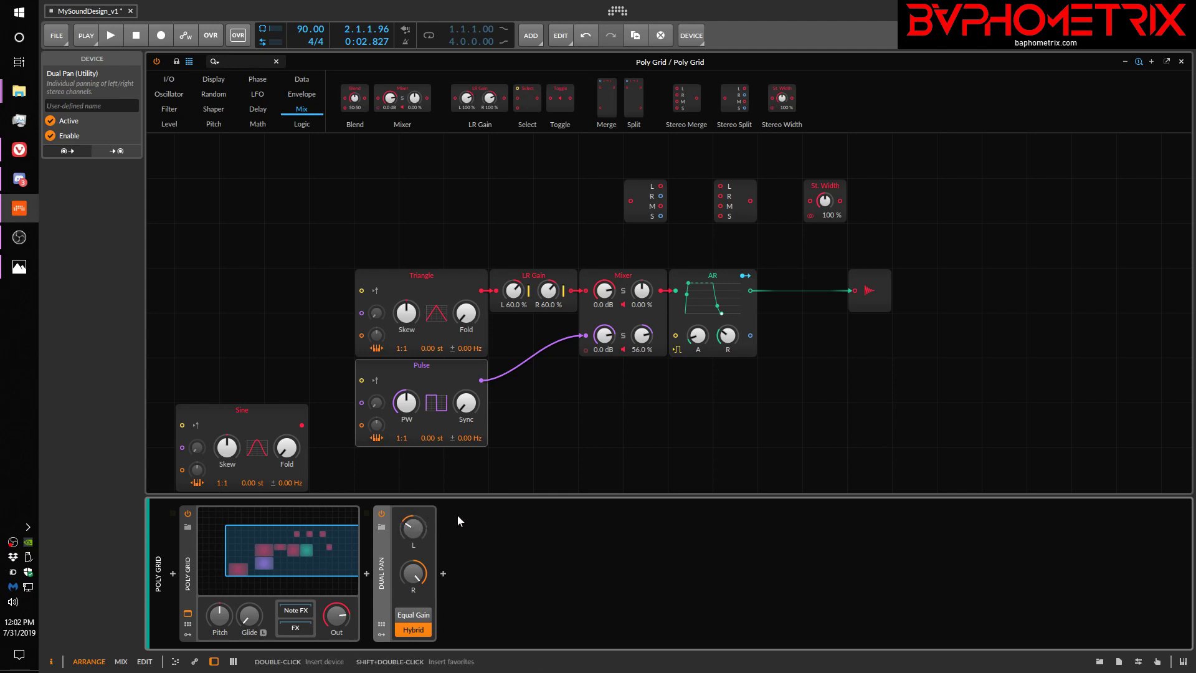
drag(413, 572, 415, 532)
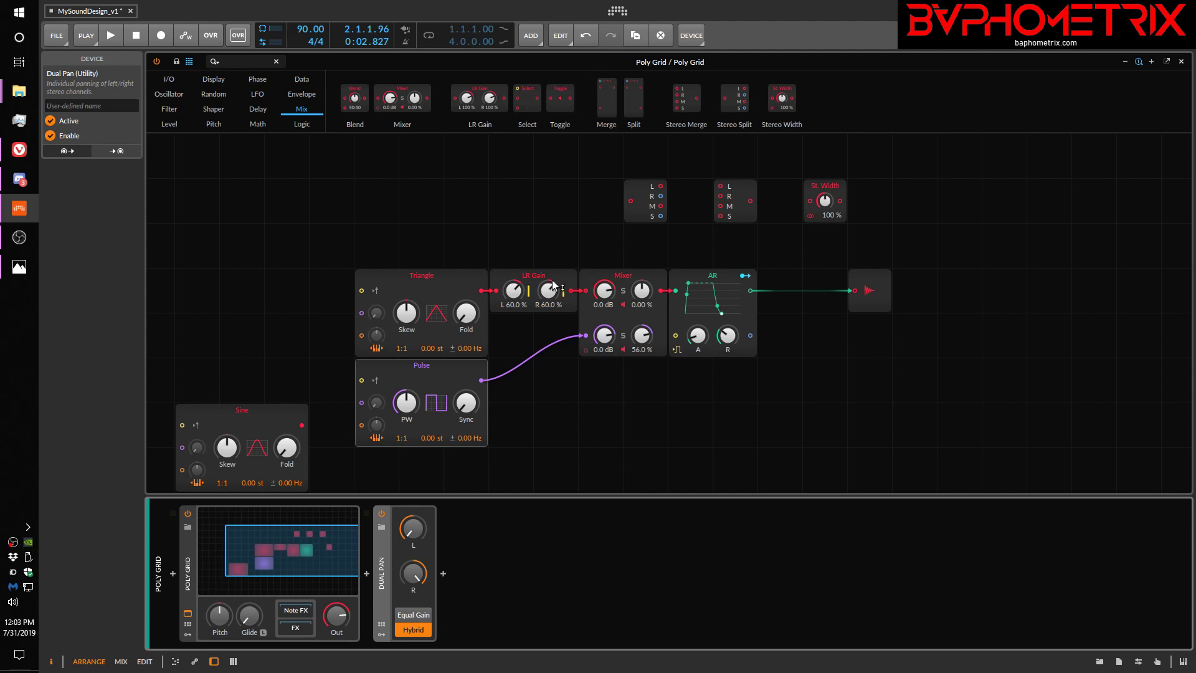
- Set LR Gain's left to 88% and right to 76%, then select the module
drag(513, 291, 550, 249)
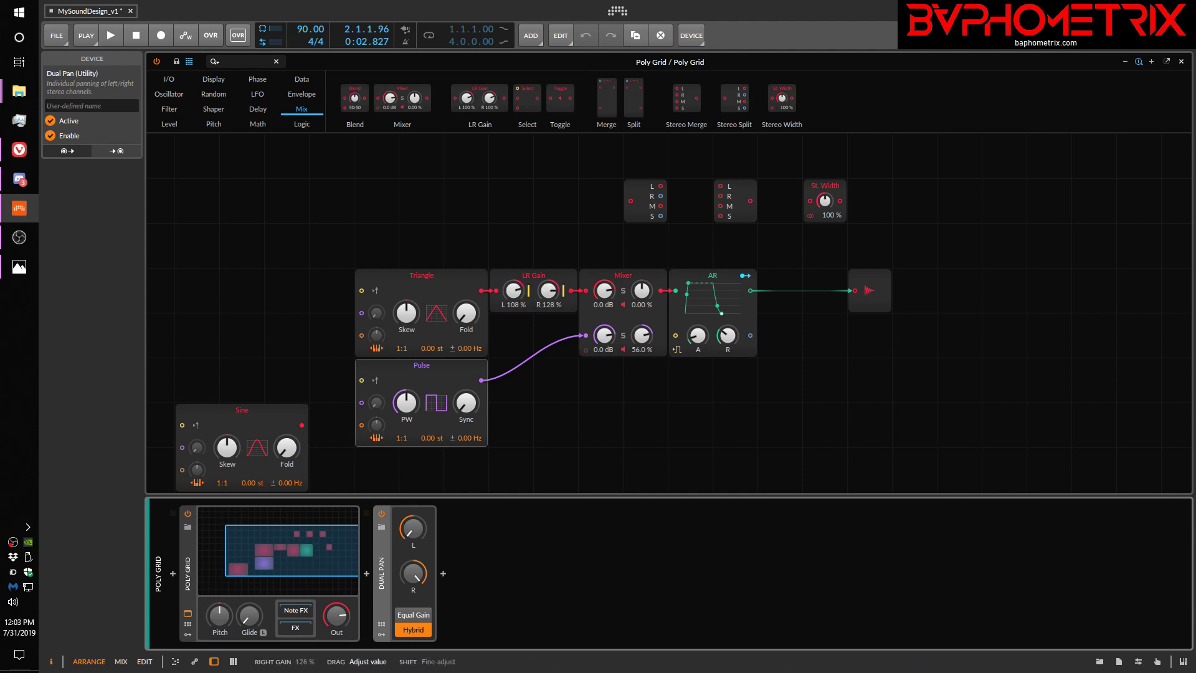
drag(548, 290, 548, 310)
drag(548, 290, 548, 336)
drag(548, 291, 513, 299)
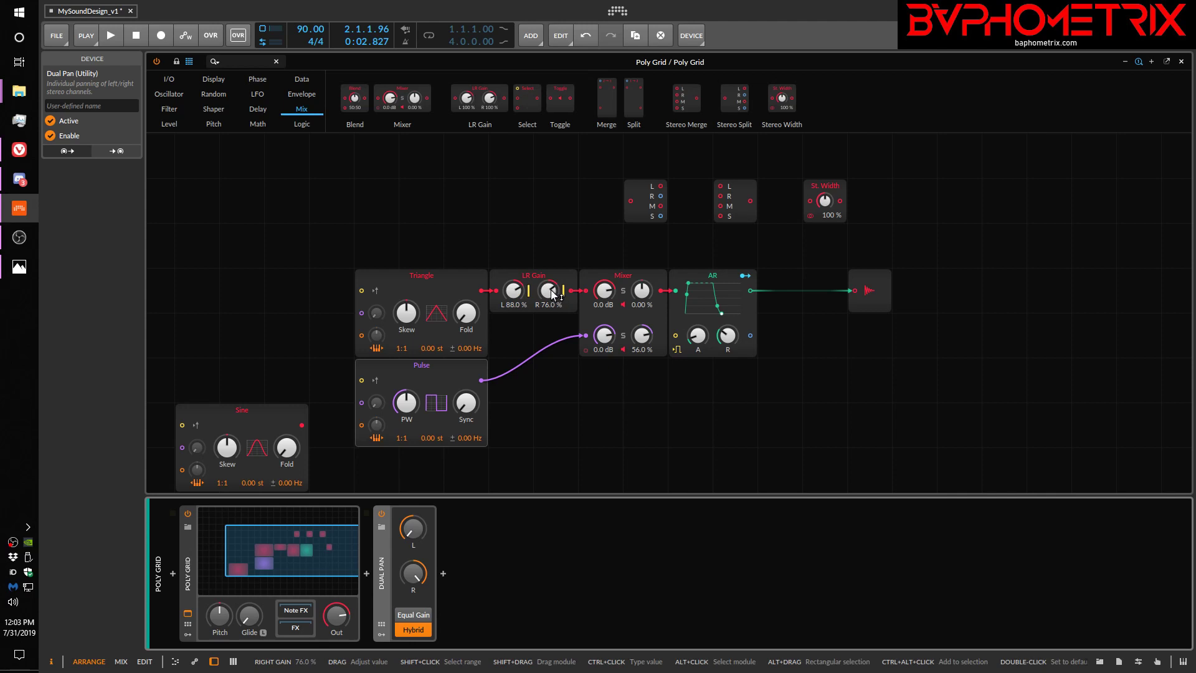
drag(548, 240, 547, 285)
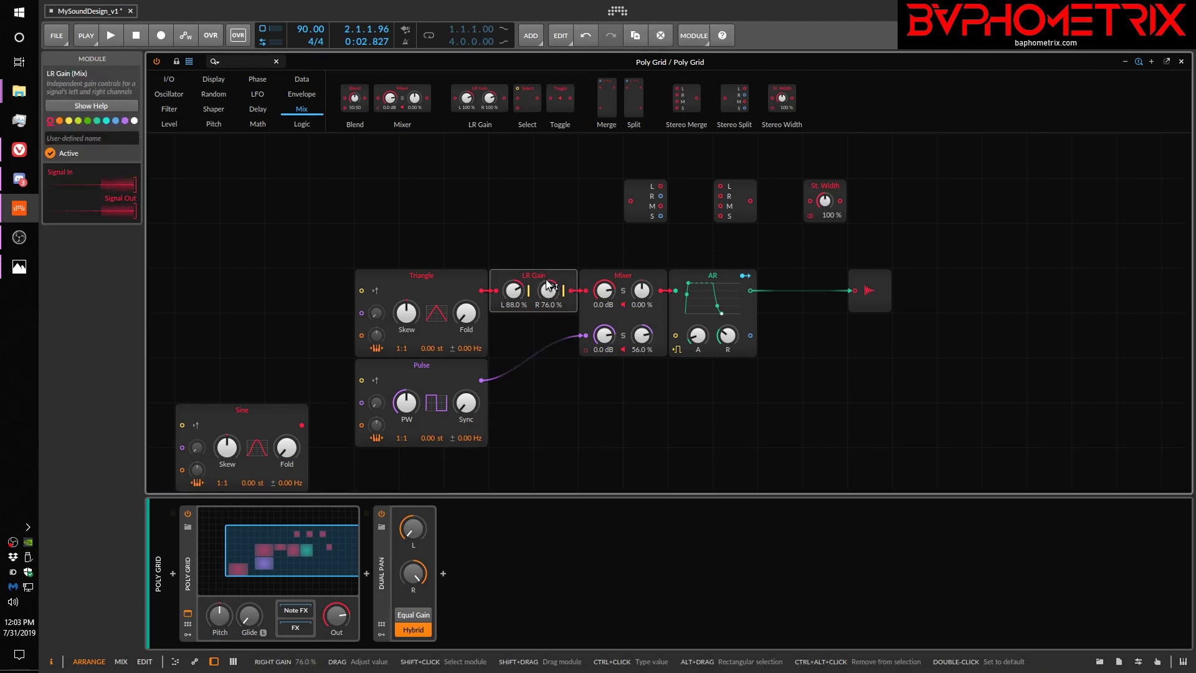
- Delete LR Gain, then place a Stereo Split after the Triangle and a Stereo Merge before the Mixer, wired L to L
key(Delete)
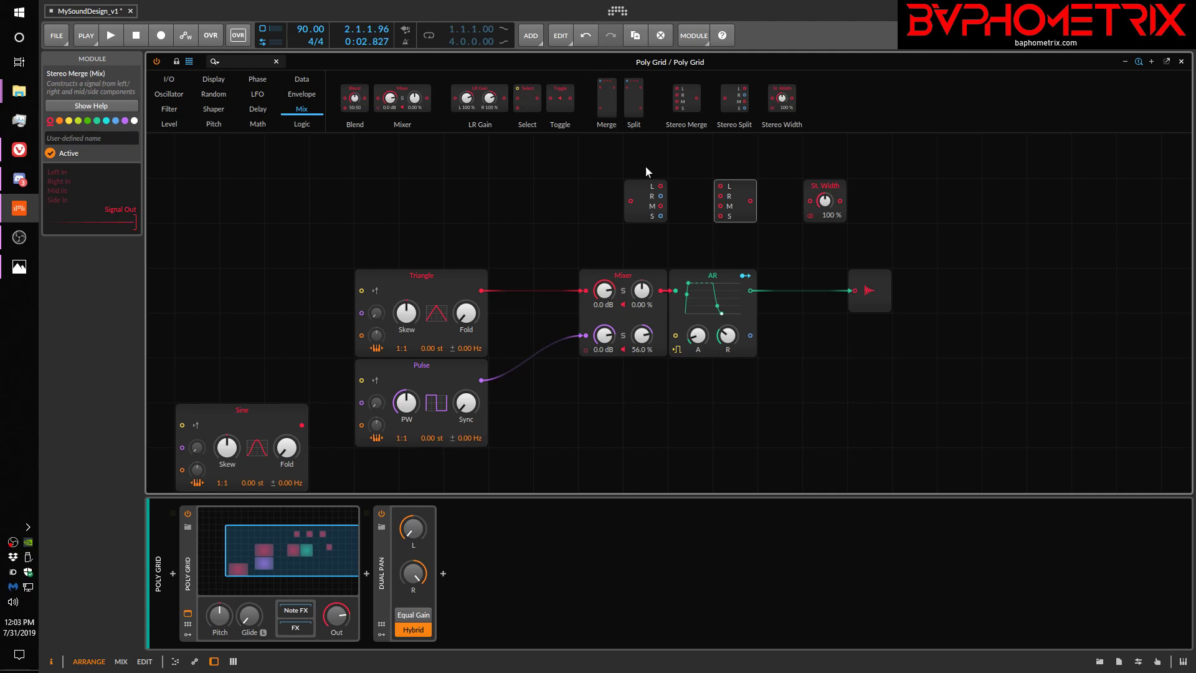
drag(626, 244, 781, 323)
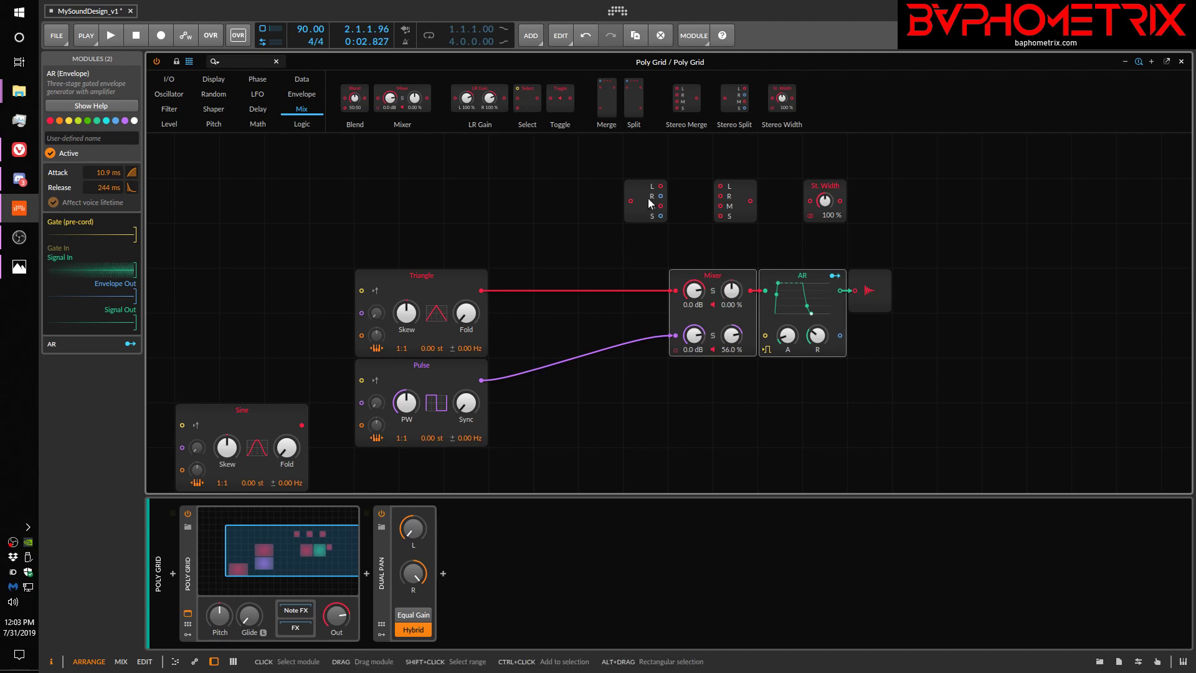
drag(646, 196, 488, 291)
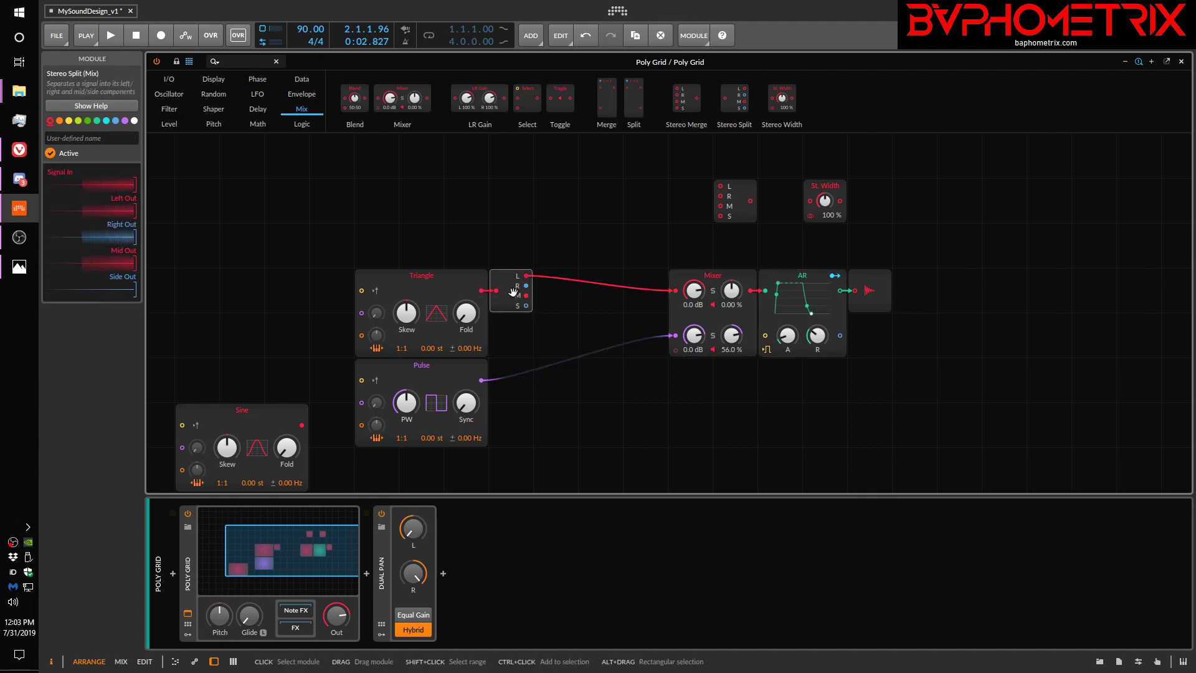
drag(738, 198, 641, 283)
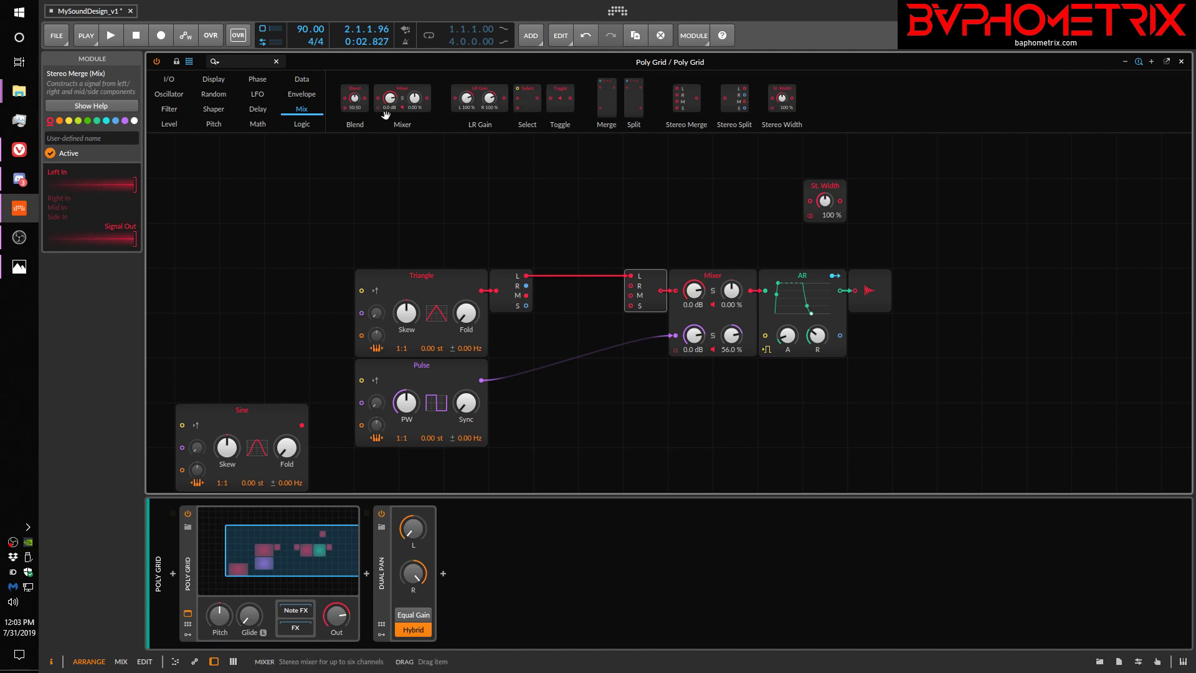
click(168, 127)
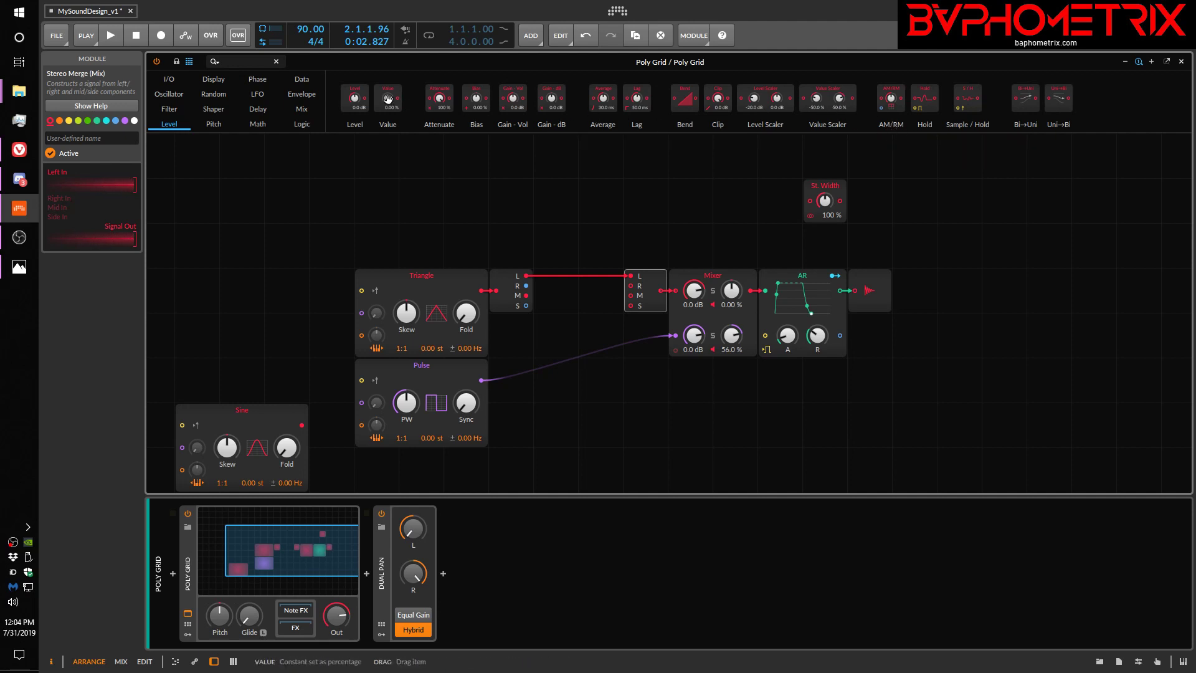
- Add an Attenuate module at 74% and cable Stereo Split's R output to Stereo Merge's R input
drag(433, 98, 600, 260)
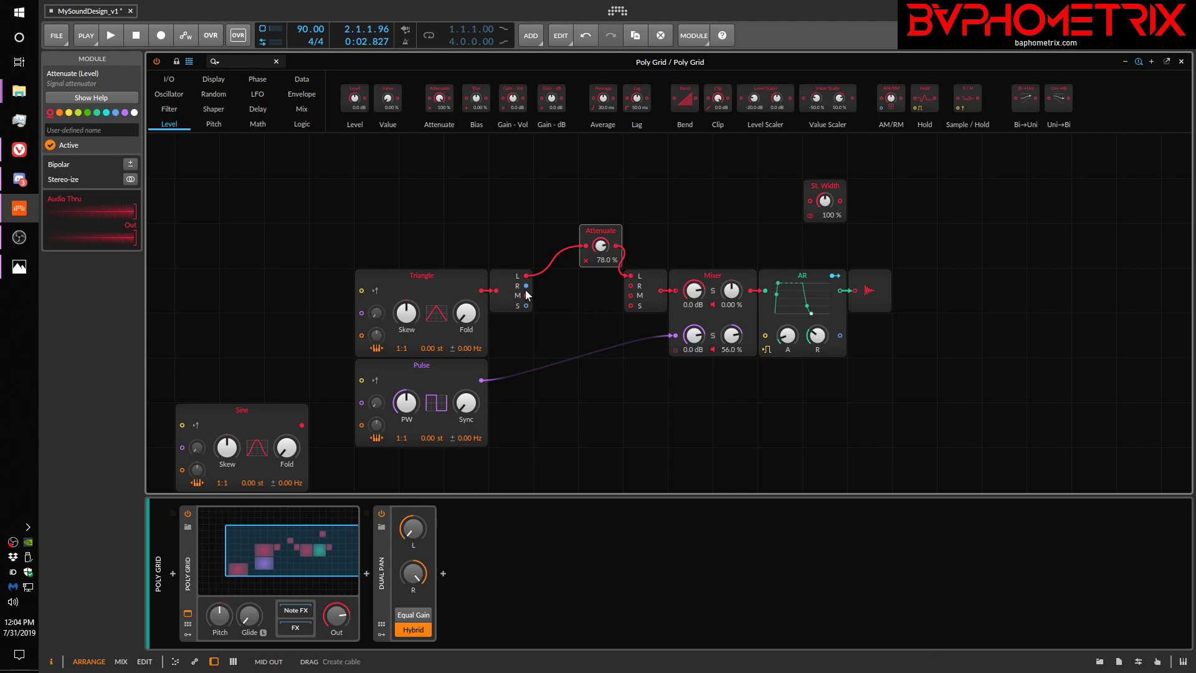
drag(525, 288, 631, 285)
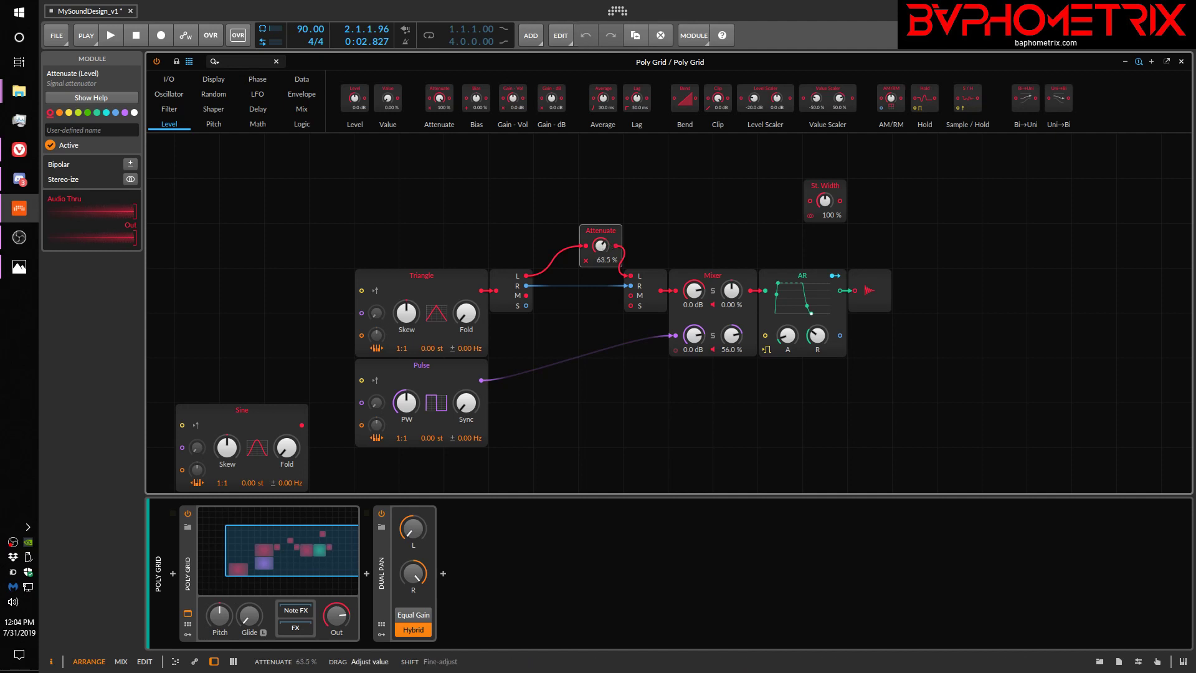
mouse_move(601, 245)
mouse_down()
mouse_move(600, 233)
mouse_move(600, 249)
mouse_up()
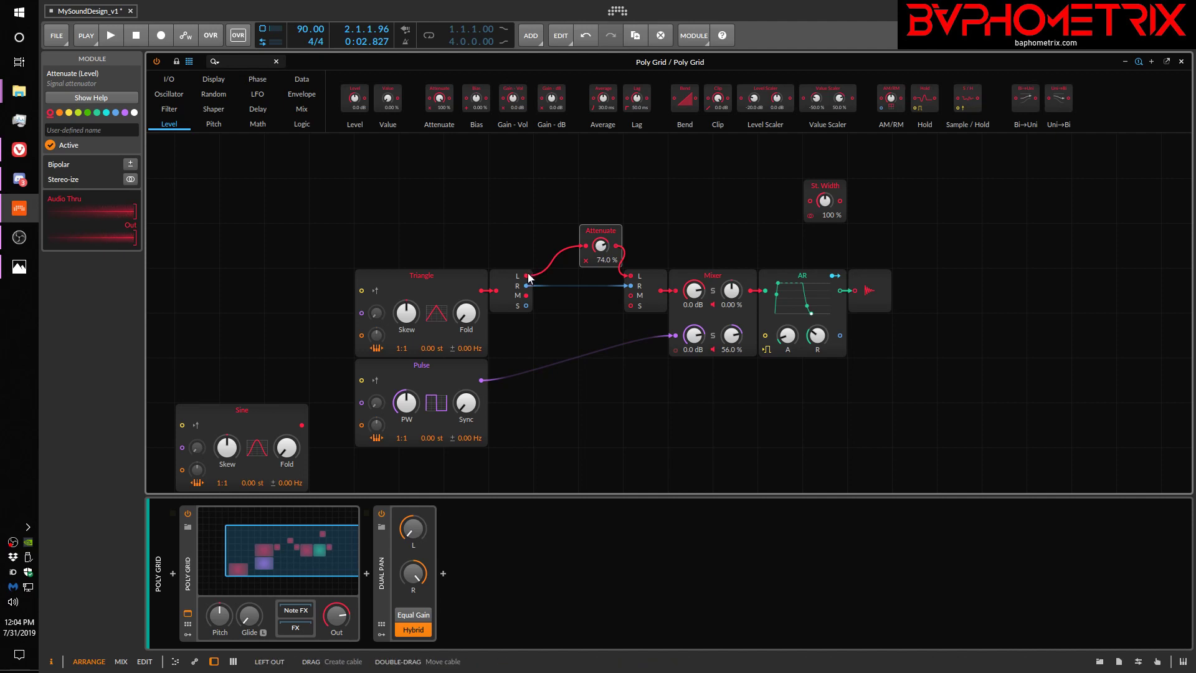
- Remove the L cables and move the unwired Attenuate module up out of the way
mouse_move(529, 277)
mouse_down()
mouse_move(536, 306)
mouse_move(540, 274)
mouse_up()
drag(587, 252, 558, 290)
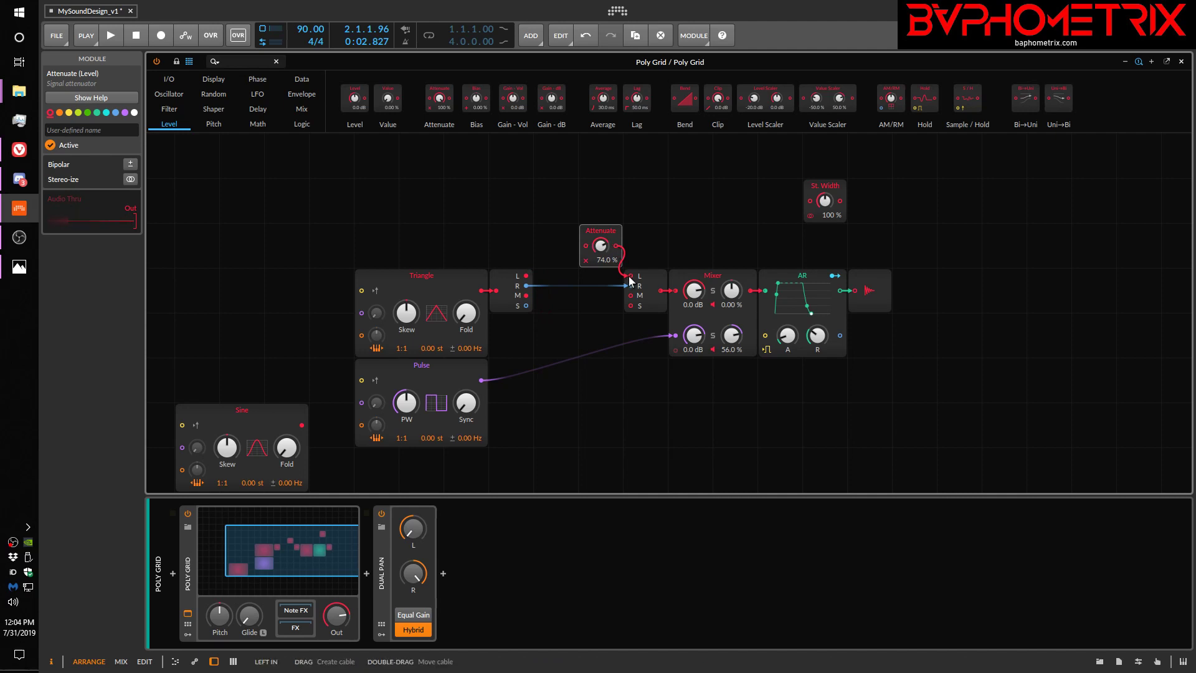
drag(631, 279, 568, 224)
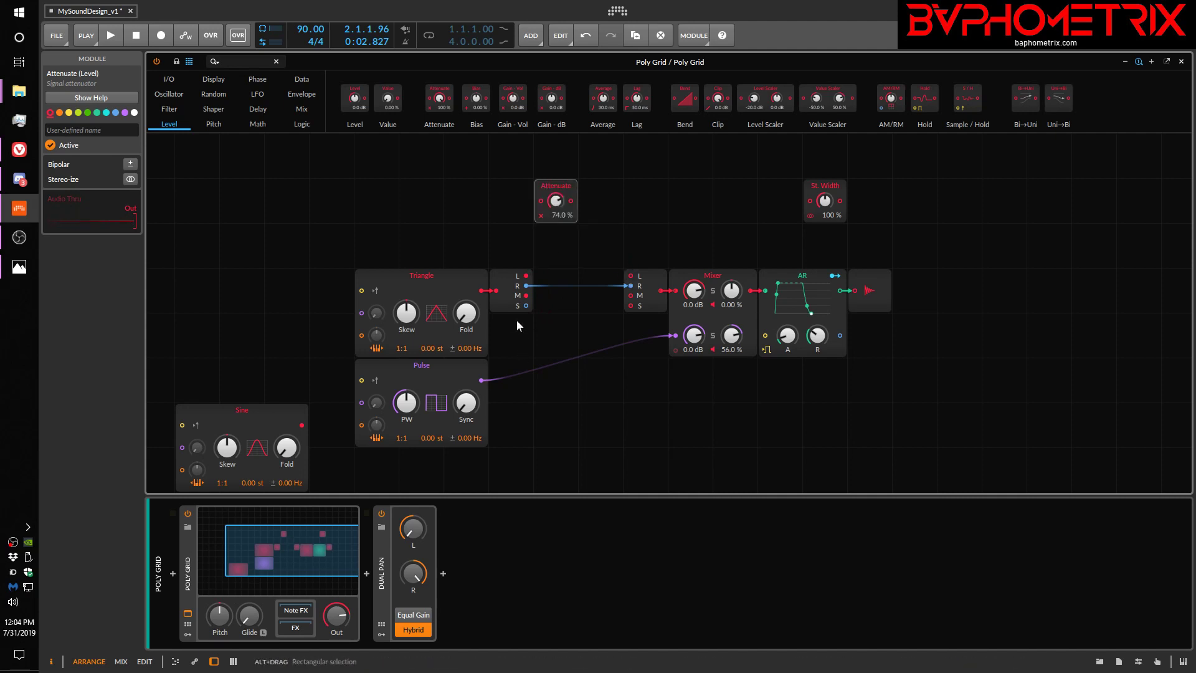
- Route Split M through Attenuate into Merge M, cable Split S to Merge S, and set Attenuate to 89%
click(534, 278)
drag(533, 275, 547, 206)
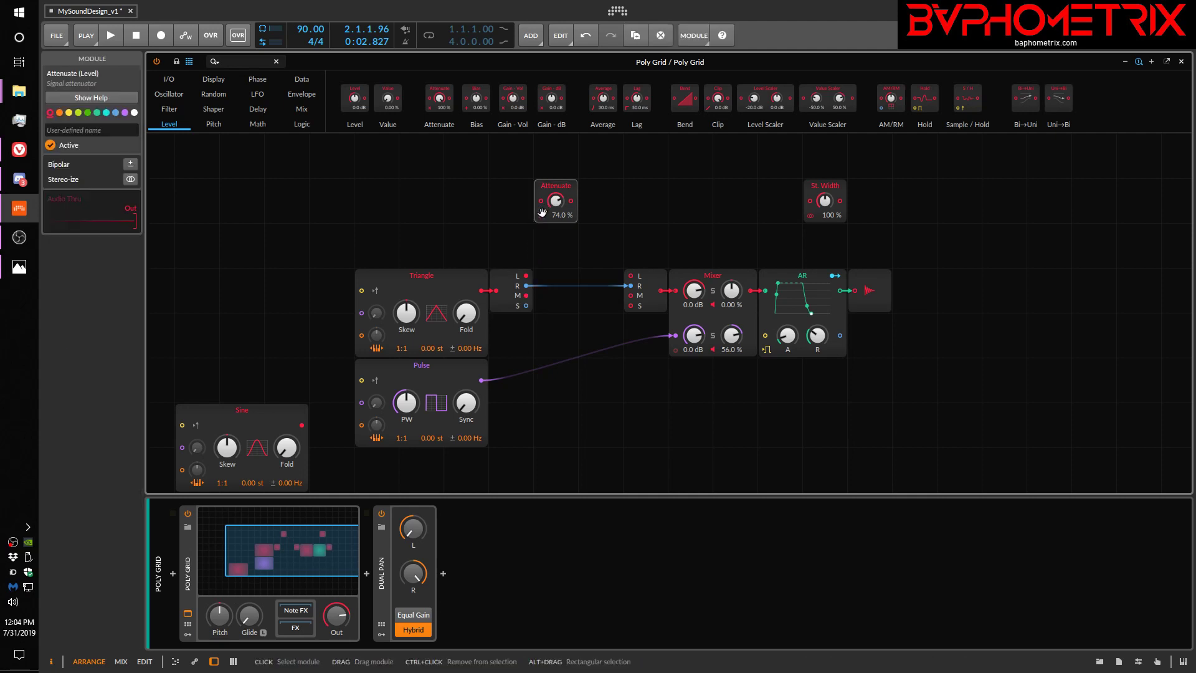
drag(526, 296, 540, 200)
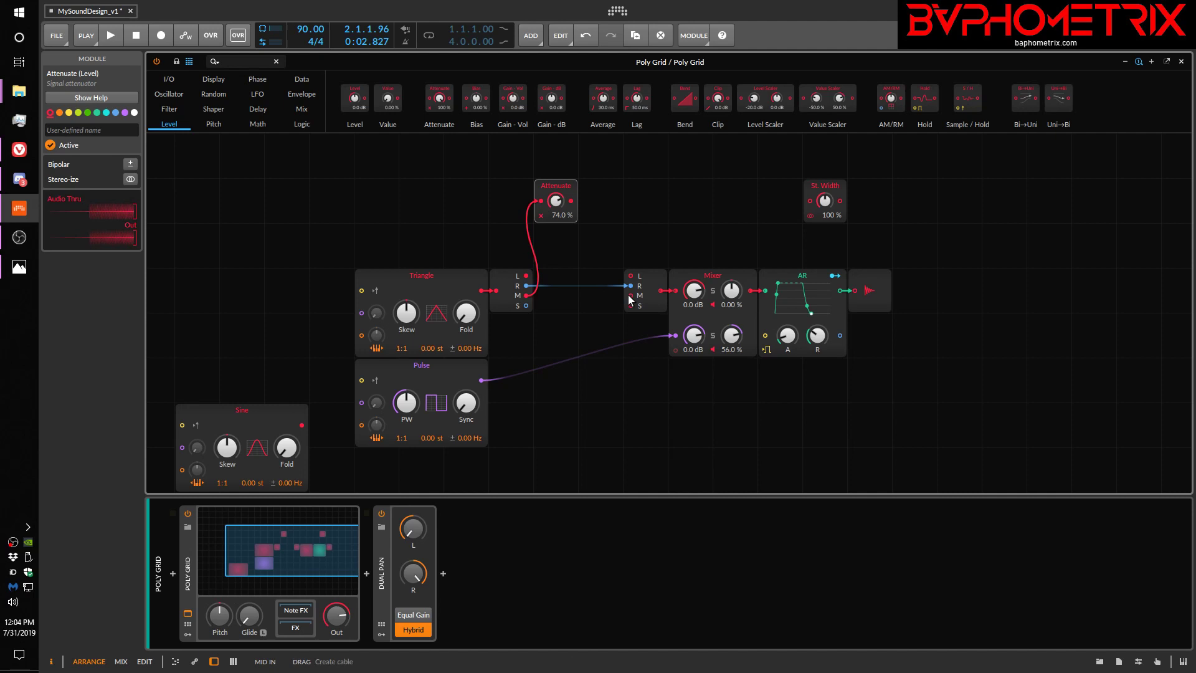
drag(630, 295, 572, 201)
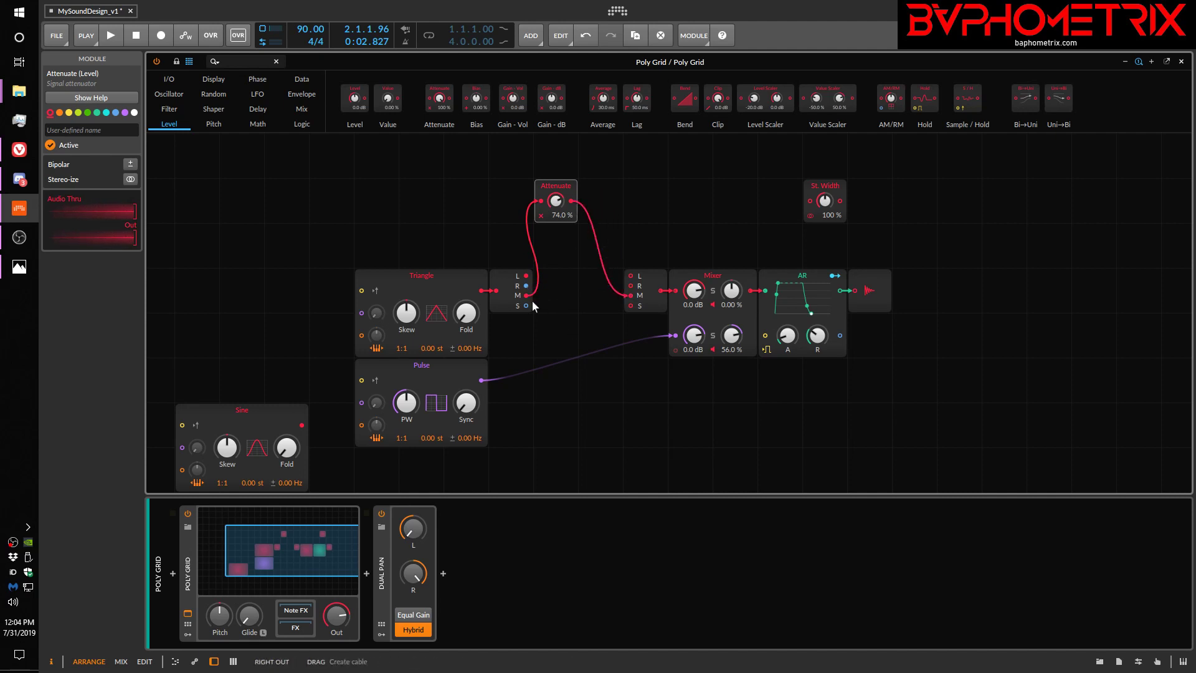
drag(527, 305, 630, 305)
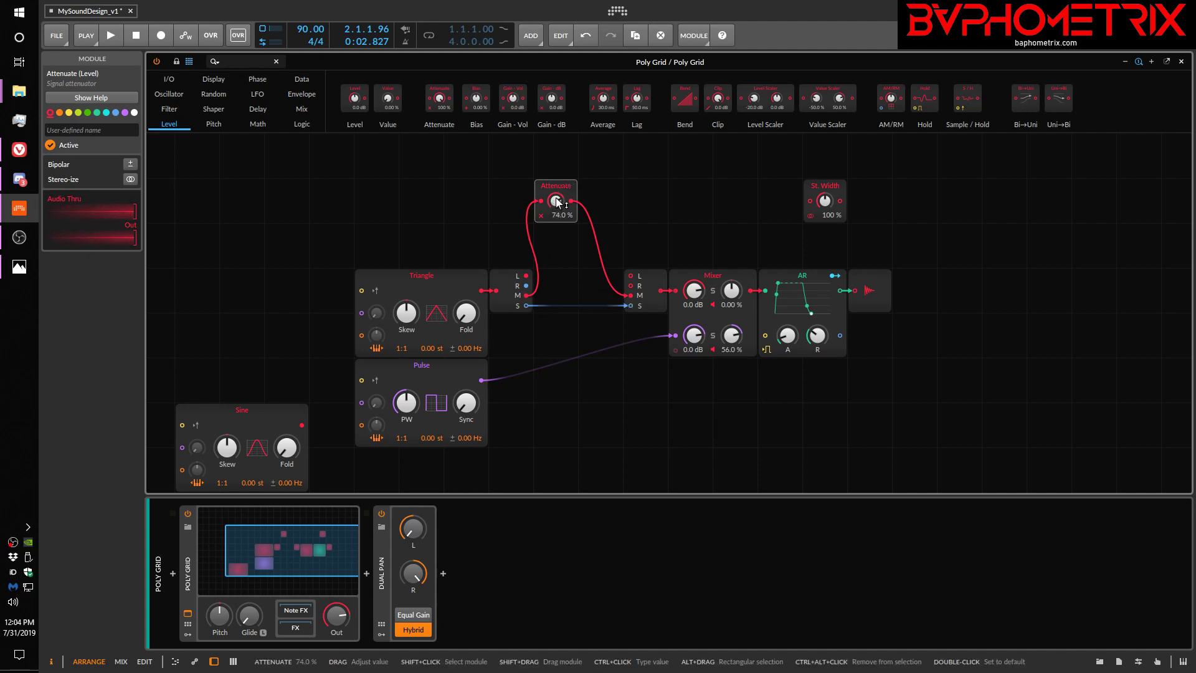
drag(557, 202, 556, 206)
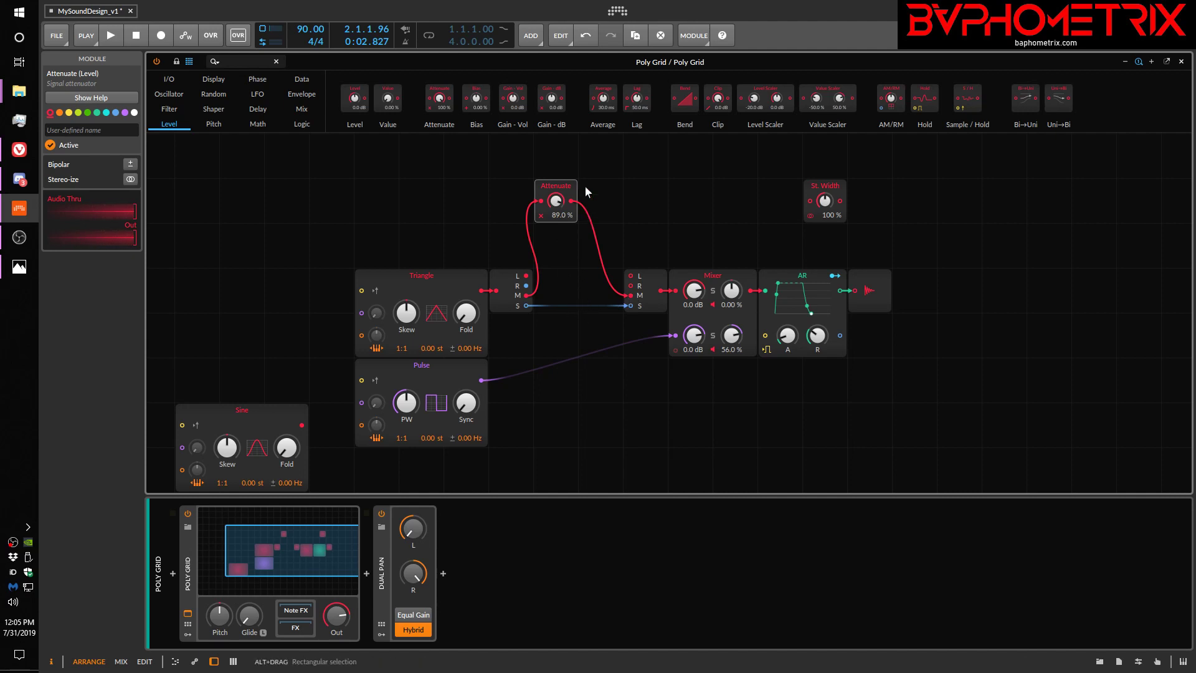
- Drop a High-pass filter onto the S cable between Split and Merge with cutoff 131 Hz
click(172, 108)
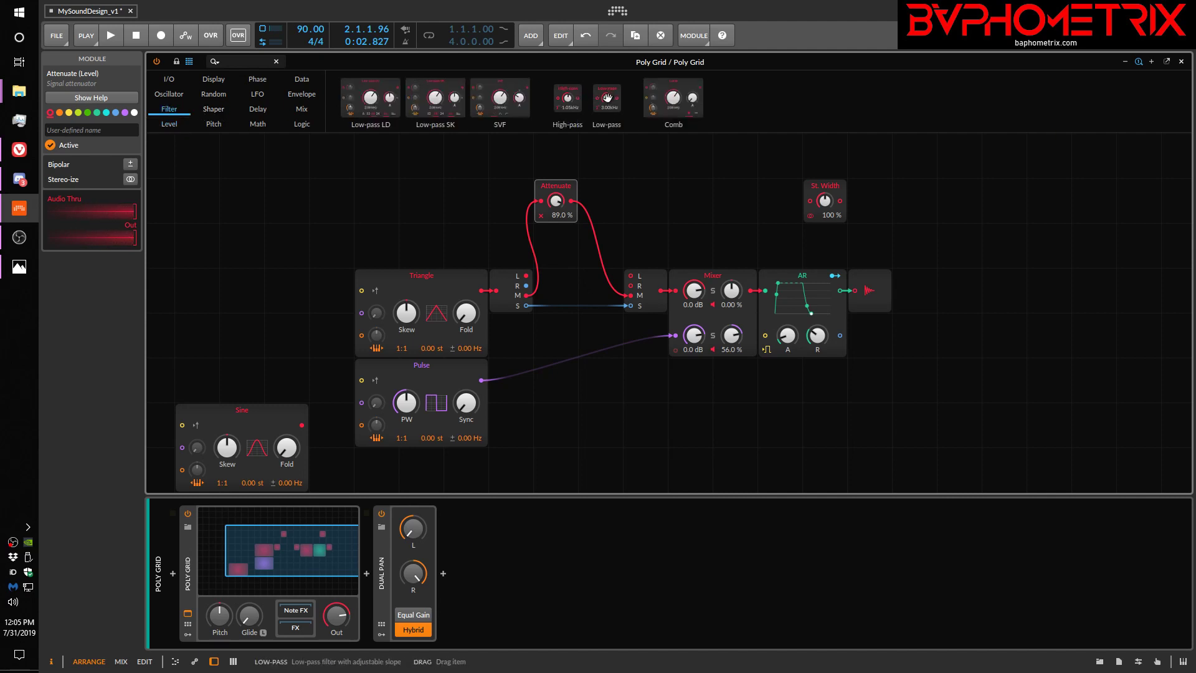
drag(570, 101, 555, 371)
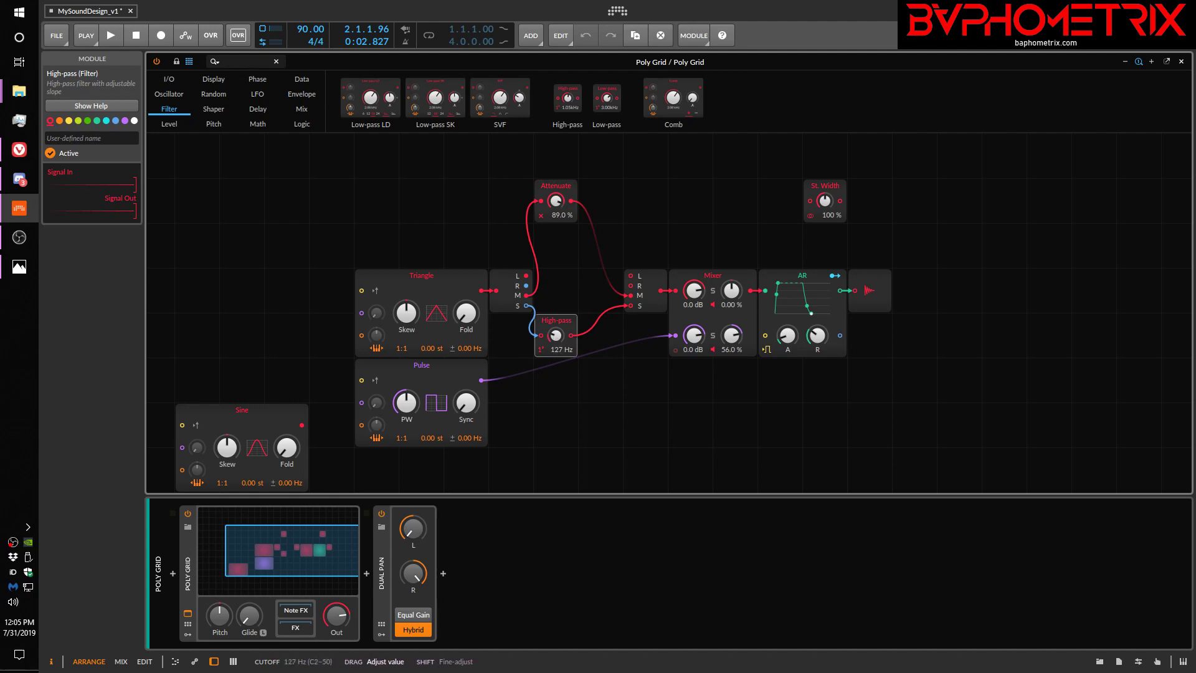
drag(554, 335, 555, 331)
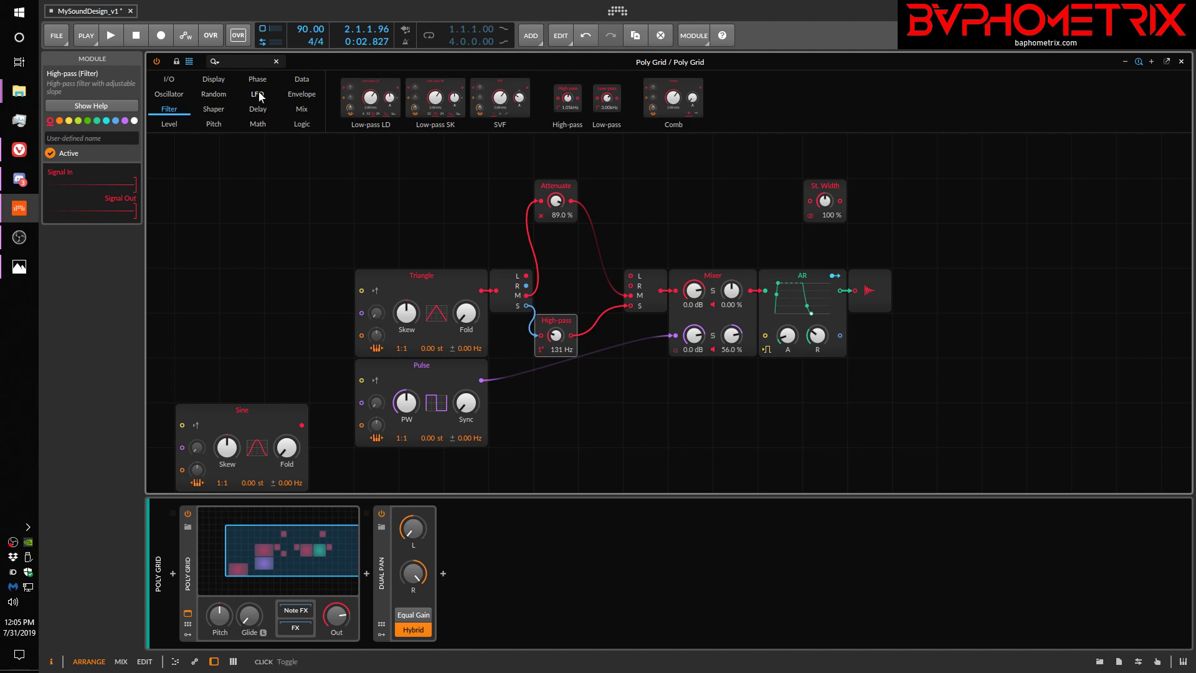
click(299, 108)
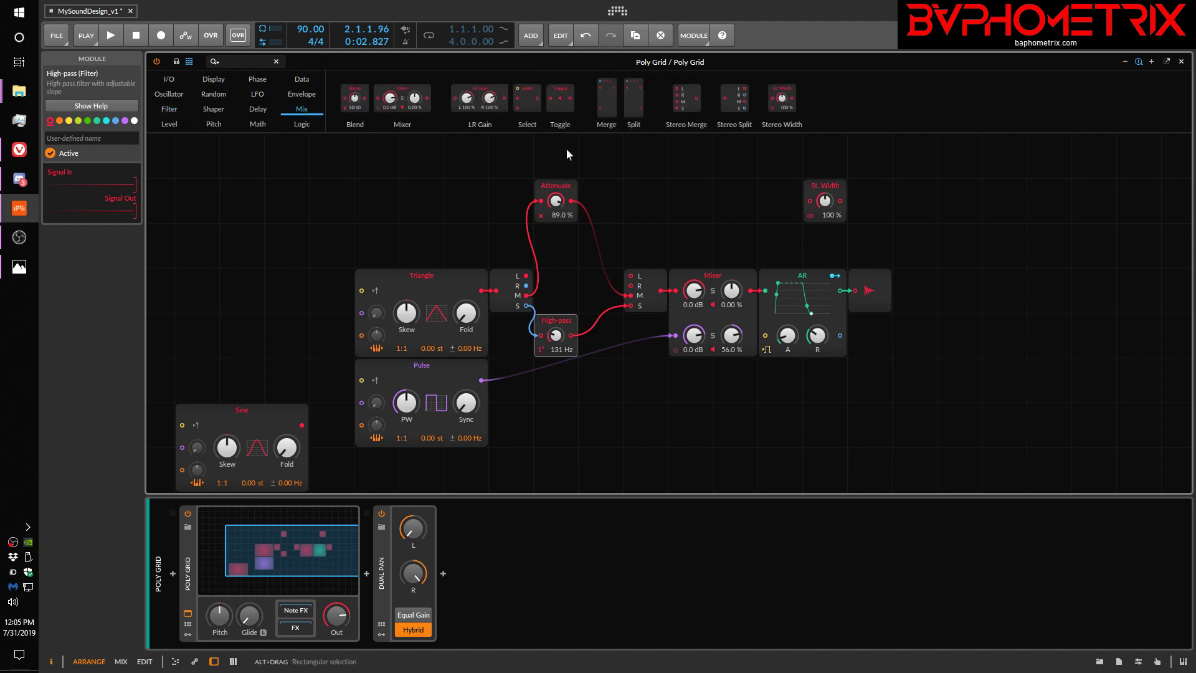